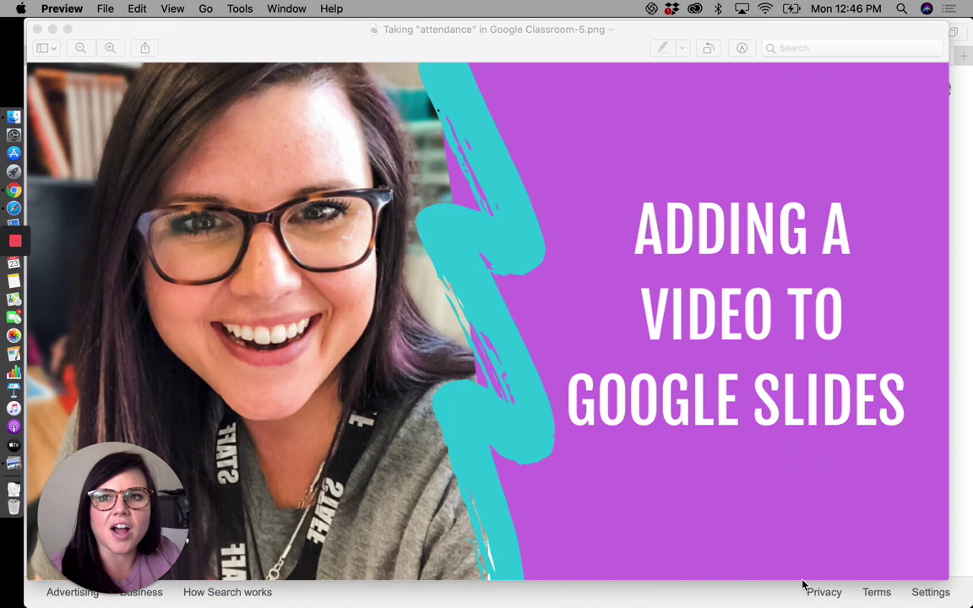
Close the Preview window showing the 'Adding a Video to Google Slides' title image
left_click(428, 46)
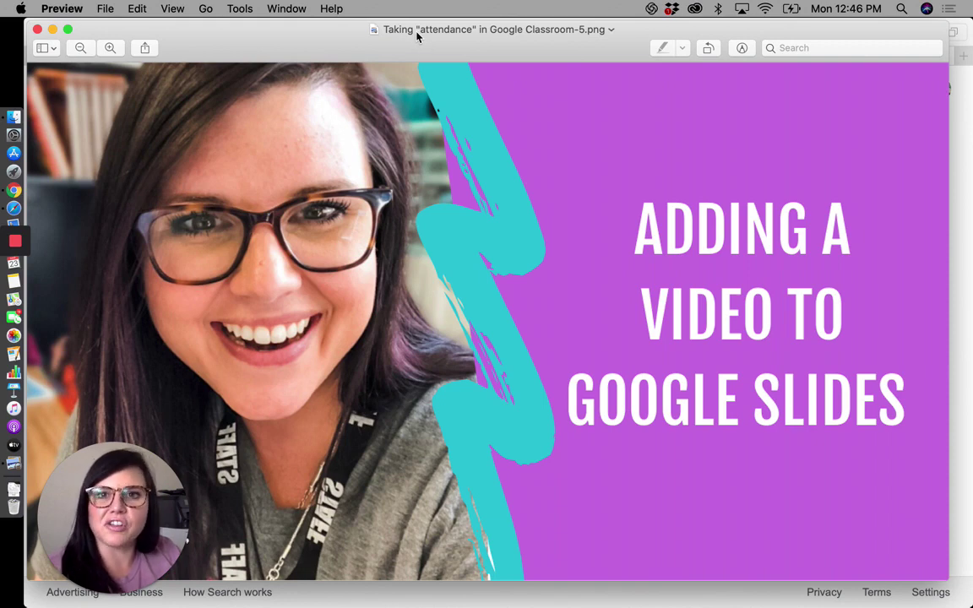
left_click(37, 31)
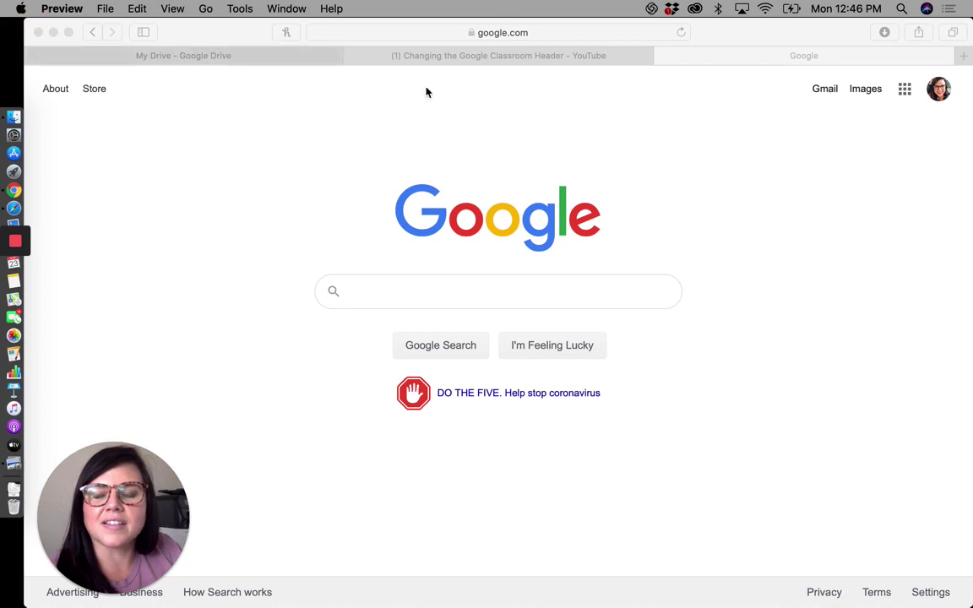
In Safari, look through the Google apps grid for Slides
left_click(743, 39)
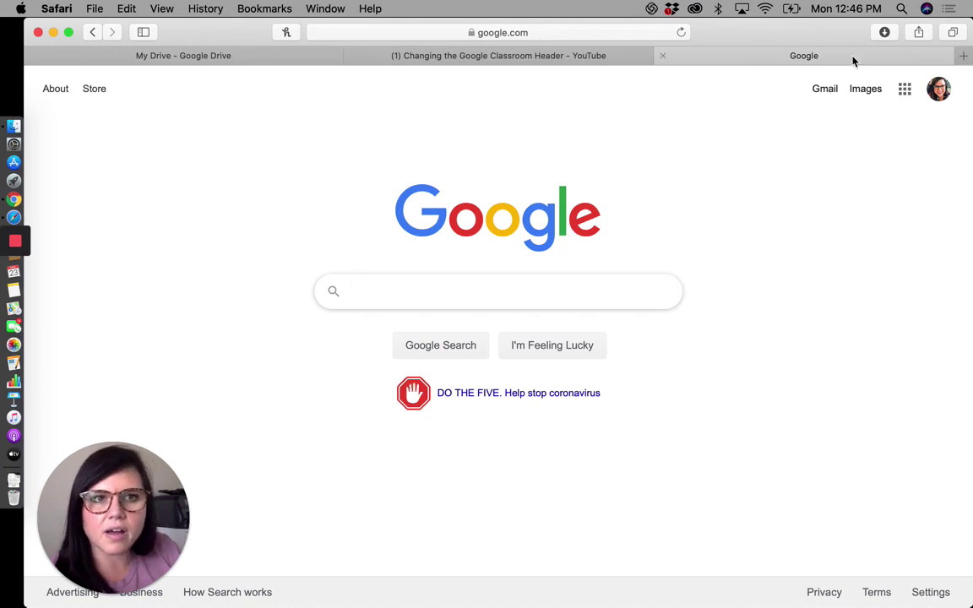
left_click(910, 94)
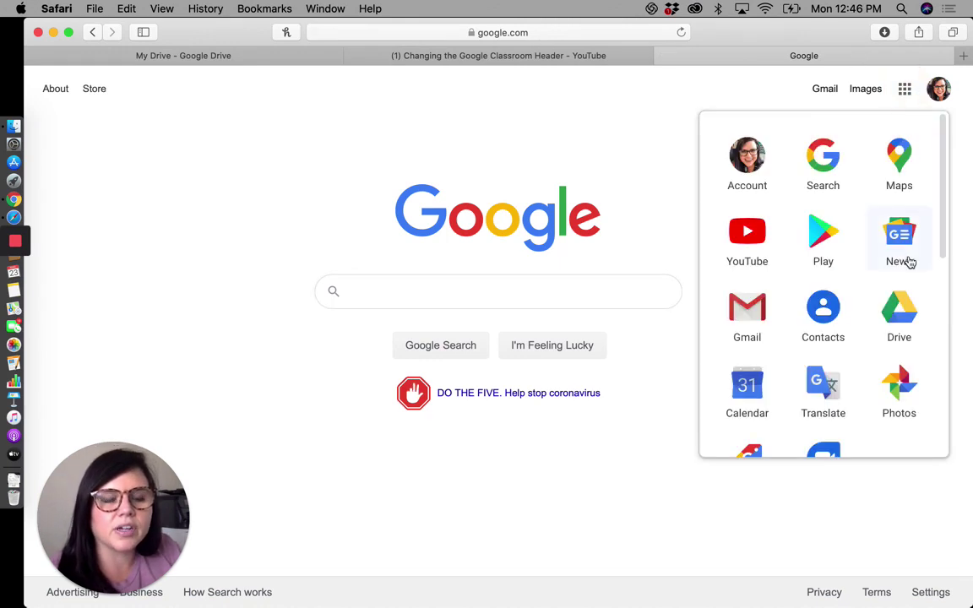
scroll(906, 258, "down", 4)
scroll(900, 259, "down", 4)
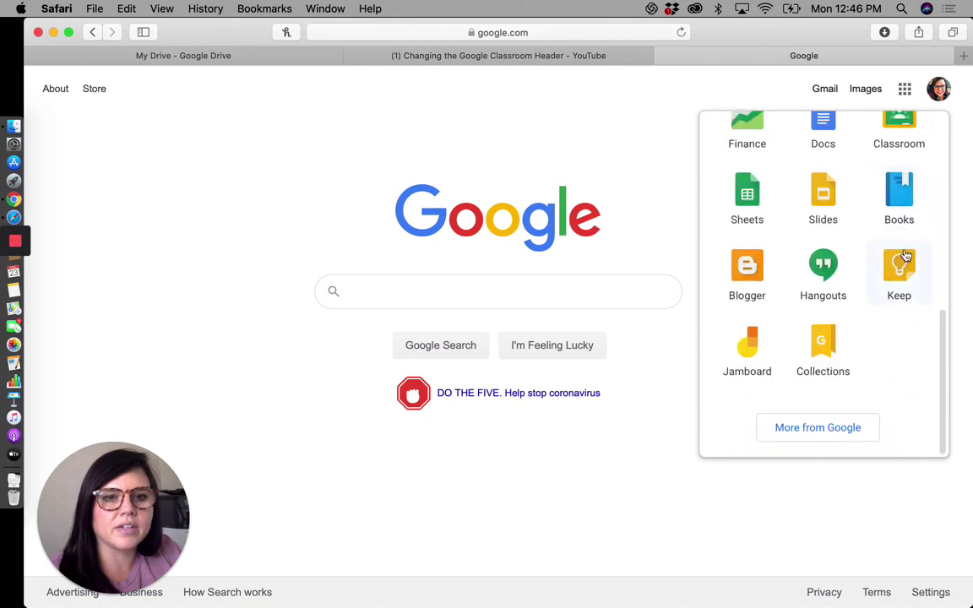
scroll(901, 261, "up", 1)
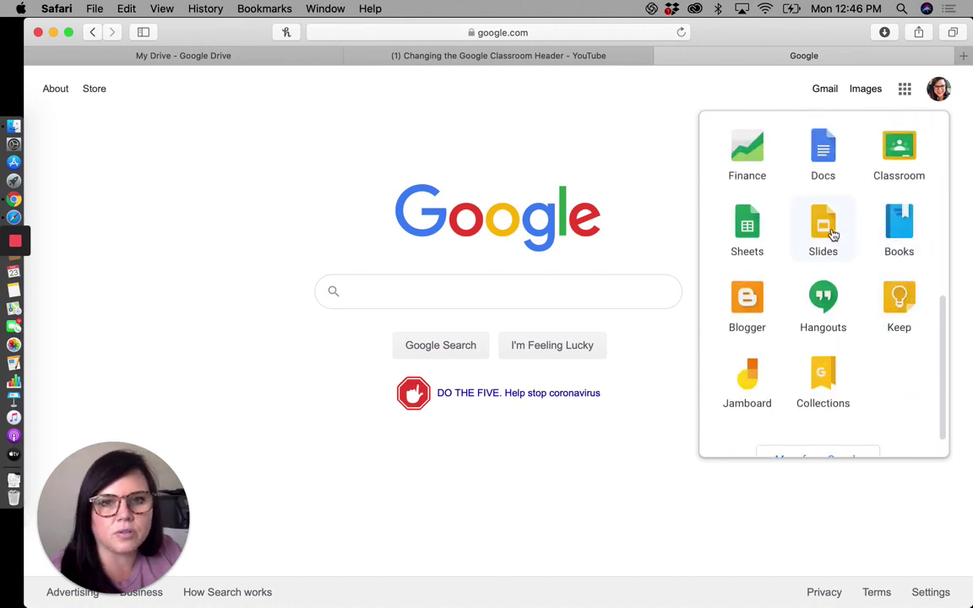
Go to slides.google.com by typing 'slide' in the address bar
left_click(556, 34)
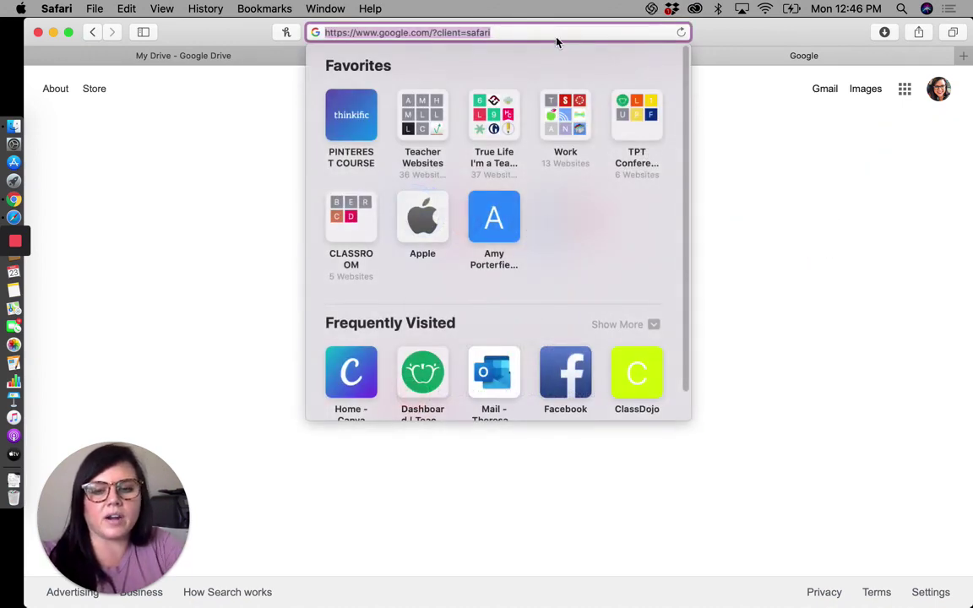
key("BackSpace")
type("slide")
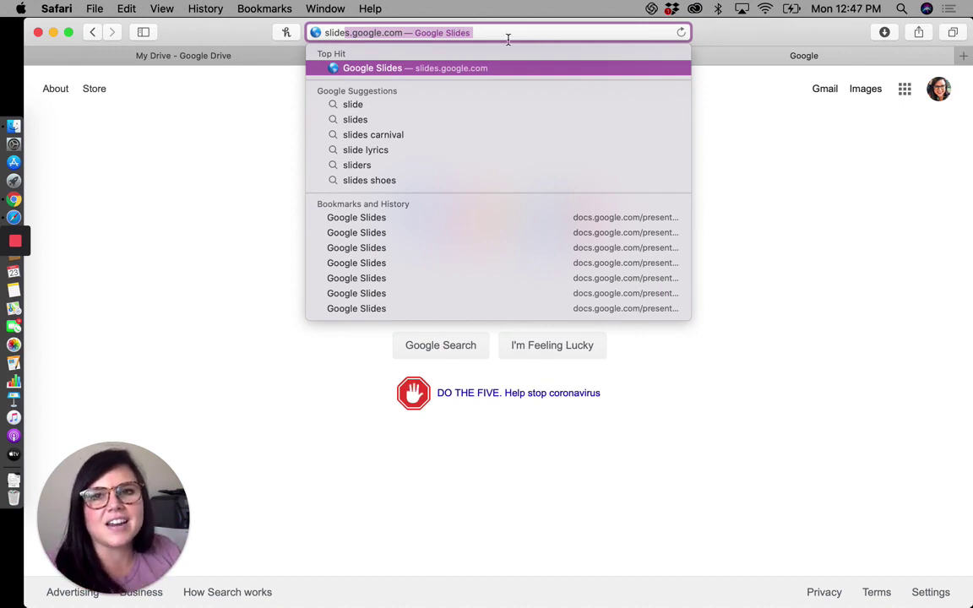
left_click(429, 70)
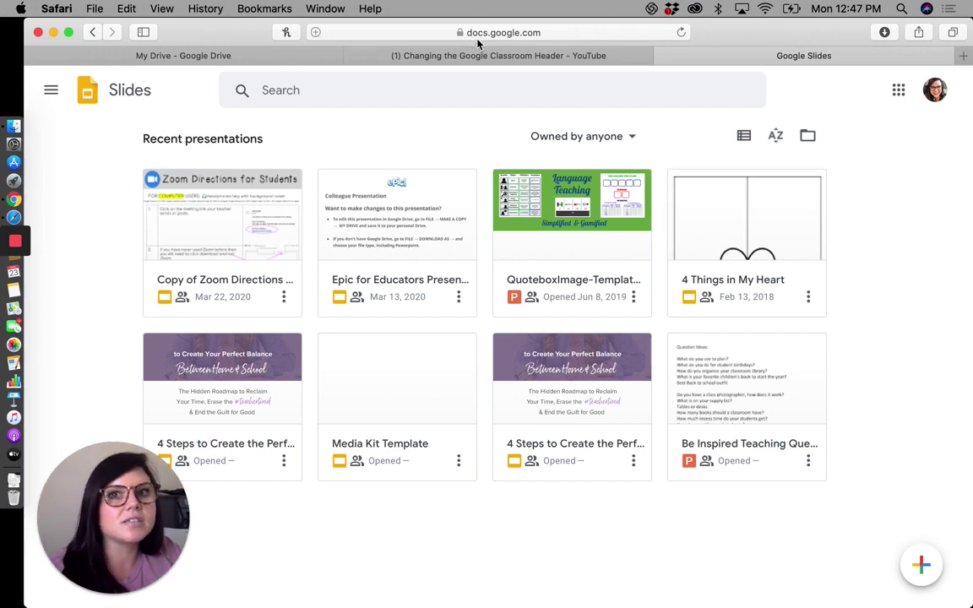
left_click(453, 32)
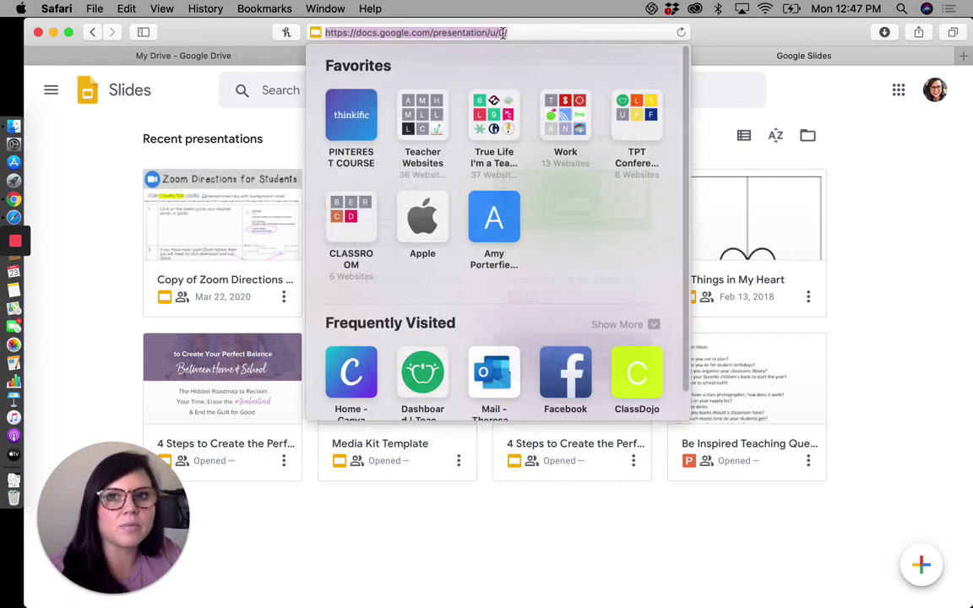
left_click(818, 145)
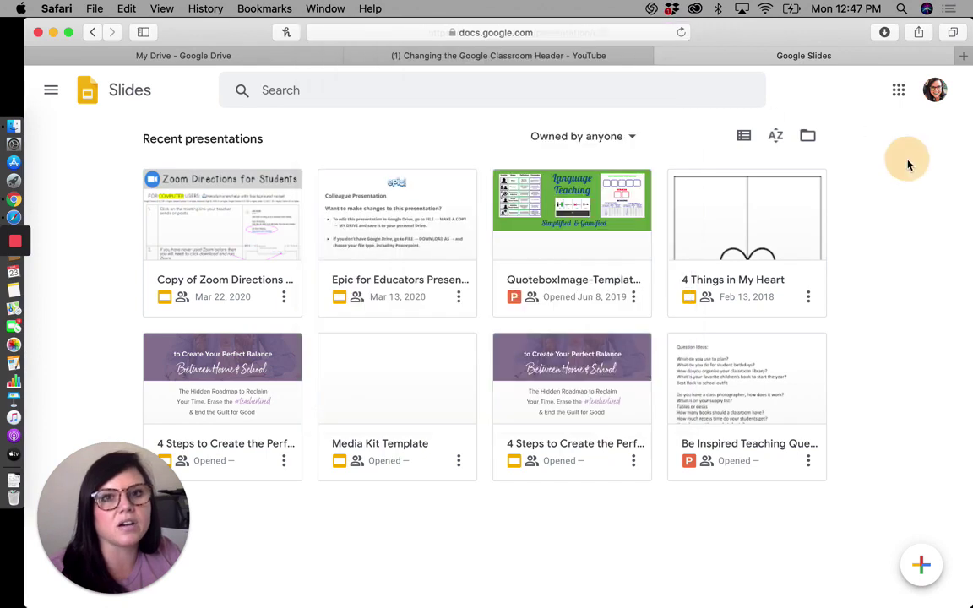
left_click(88, 101)
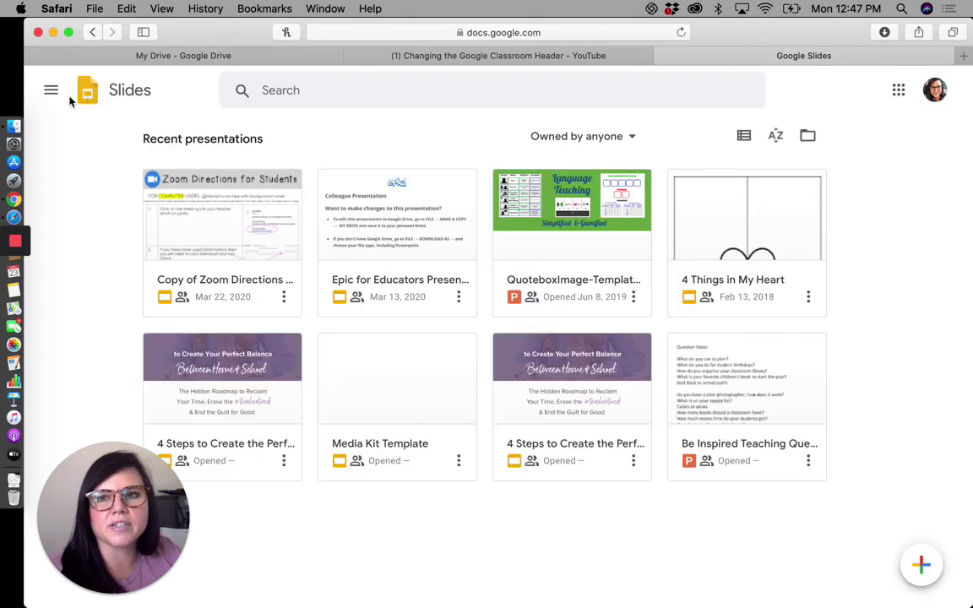
left_click(52, 90)
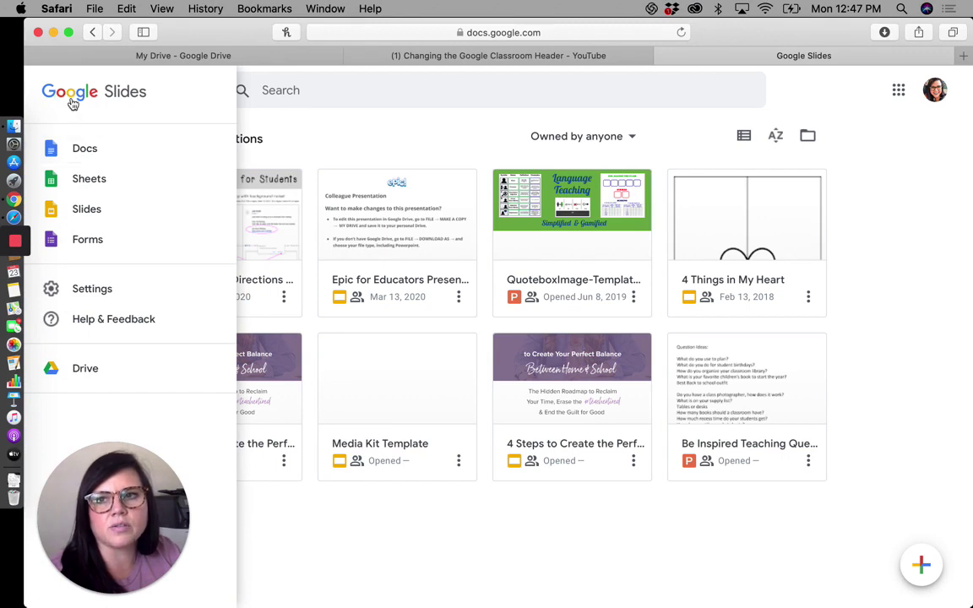
left_click(72, 99)
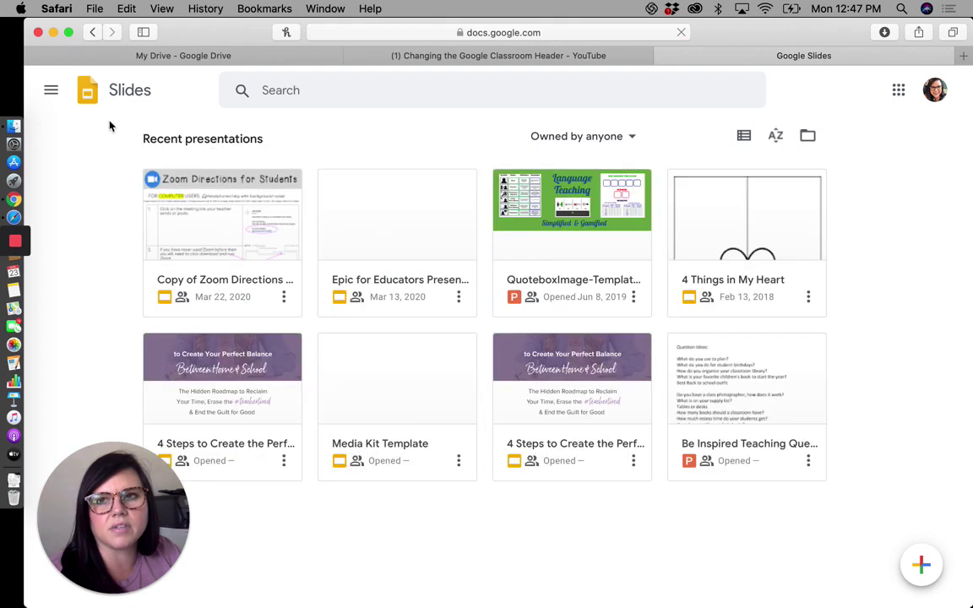
left_click(50, 89)
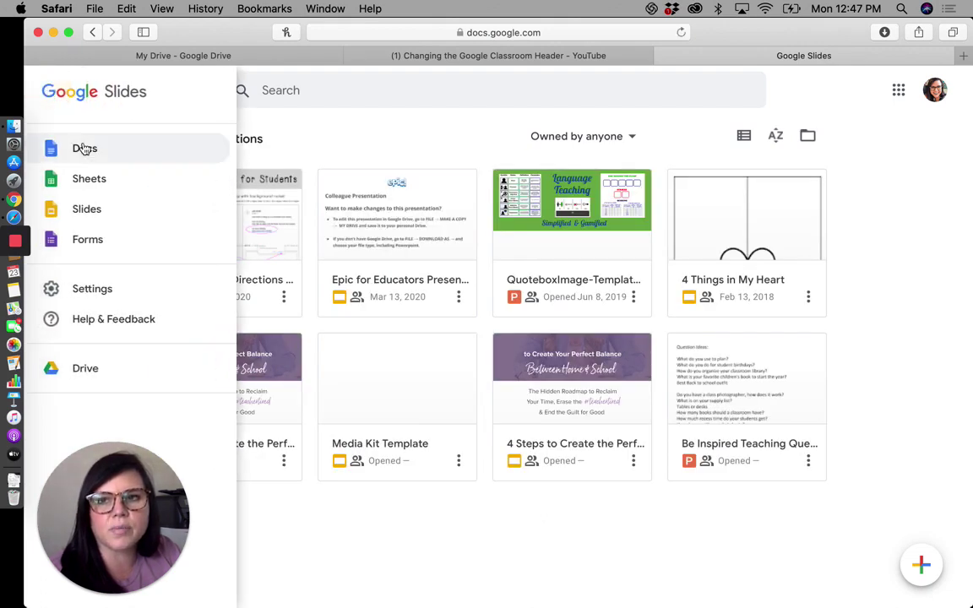
left_click(456, 126)
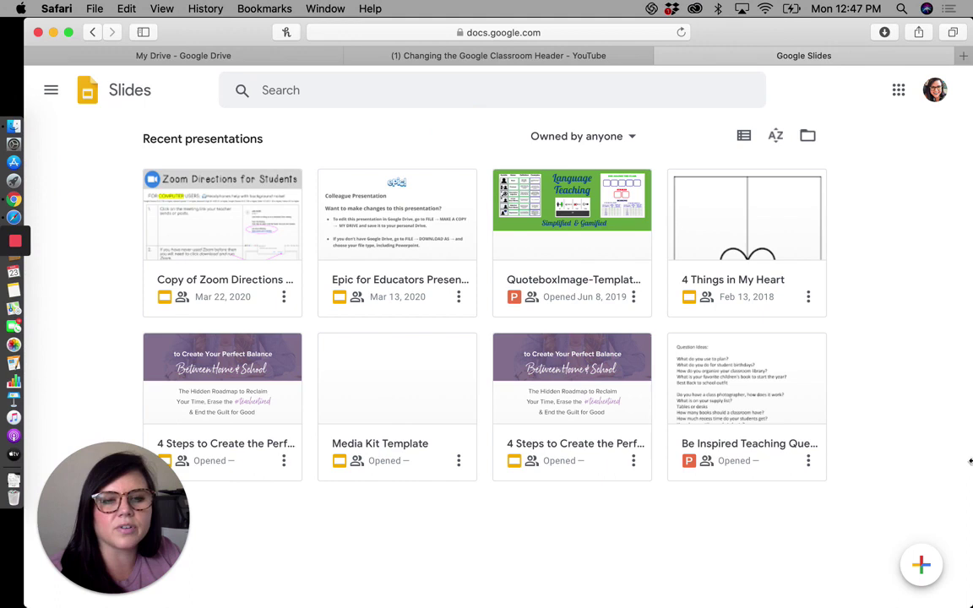
mouse_move(920, 564)
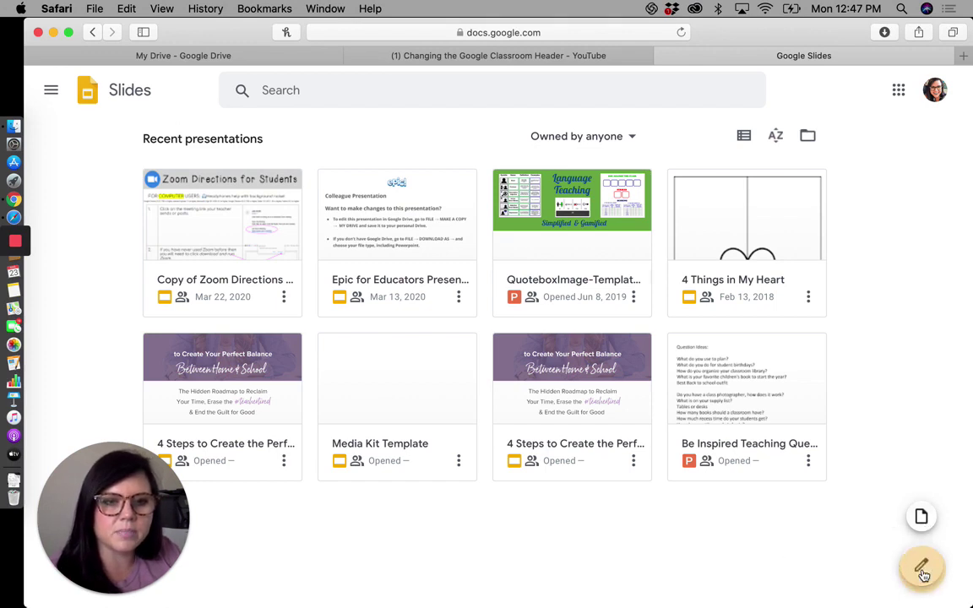
Create a new blank presentation from the Google Slides home page
left_click(922, 567)
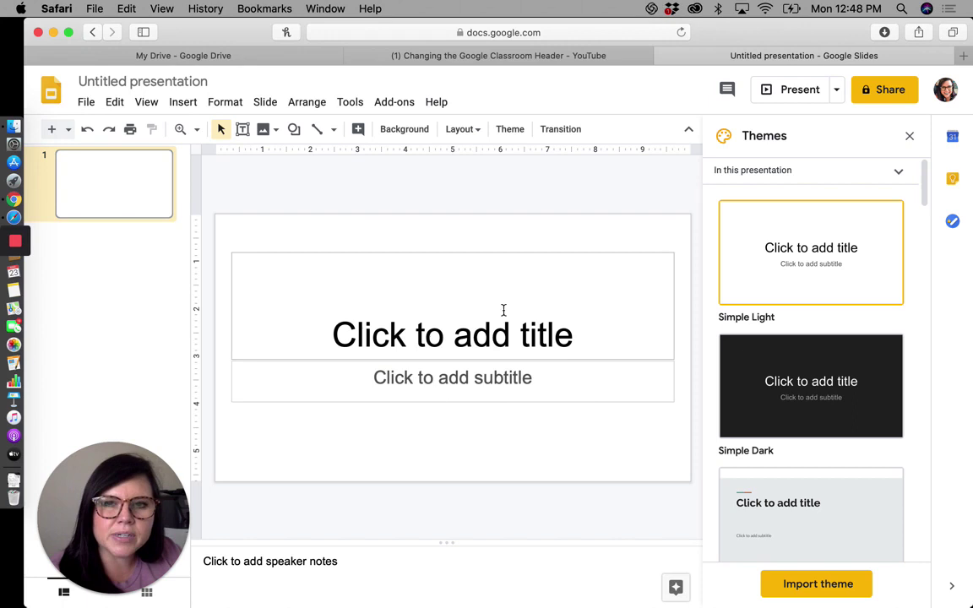
Change the slide size to Standard 4:3 in File > Page setup
left_click(84, 105)
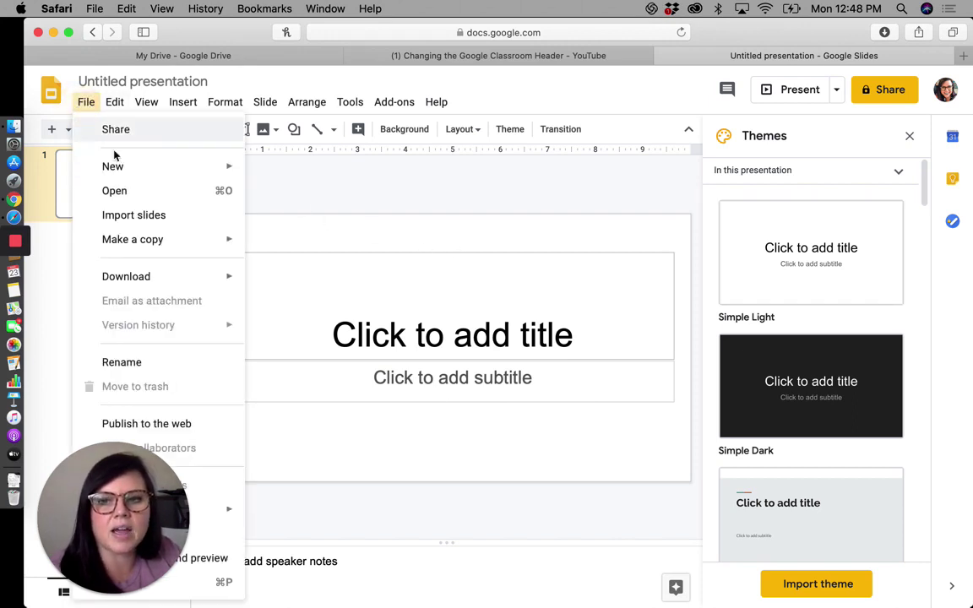
left_click_drag(109, 497, 482, 517)
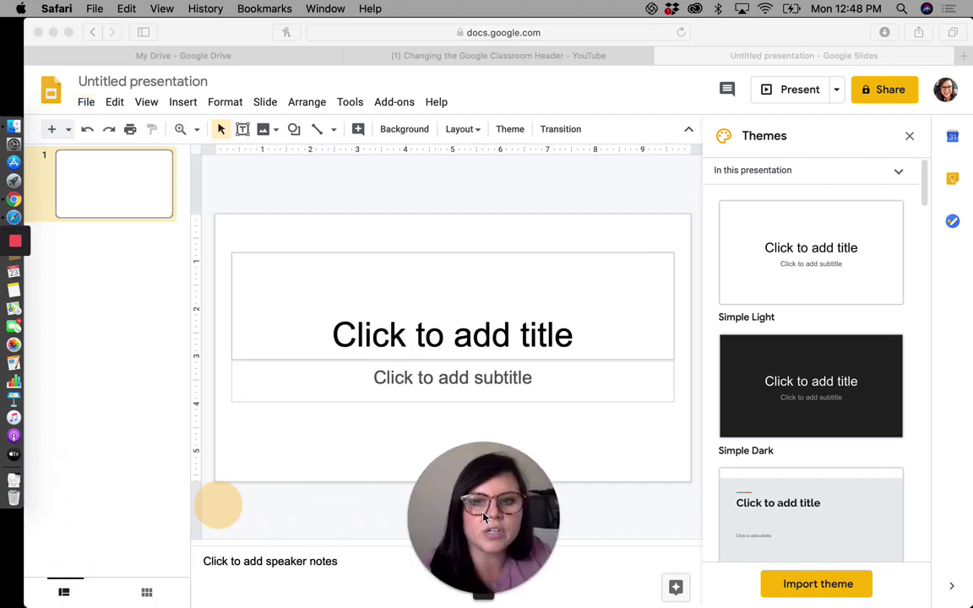
left_click(85, 104)
left_click(87, 105)
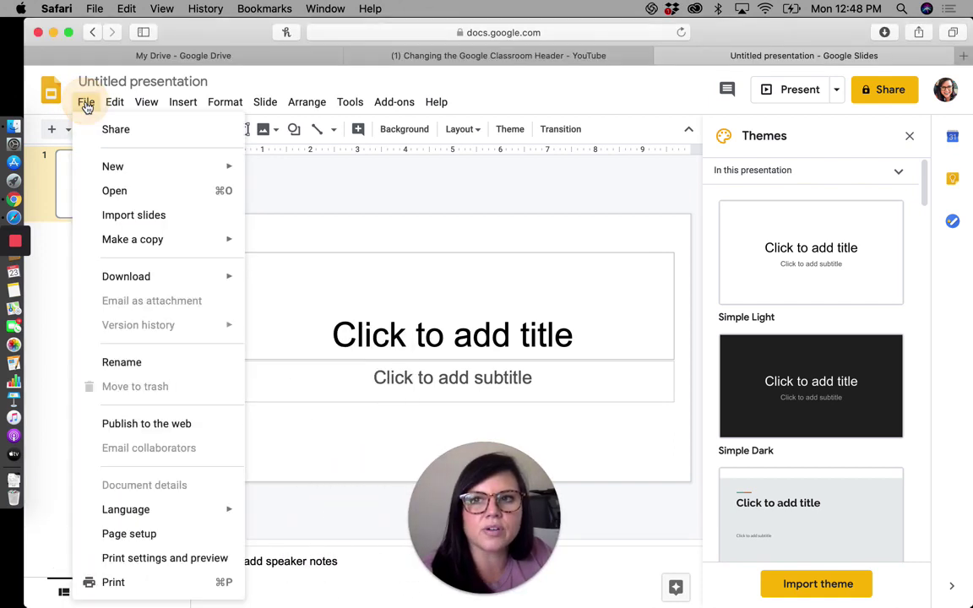
left_click(137, 534)
left_click(486, 323)
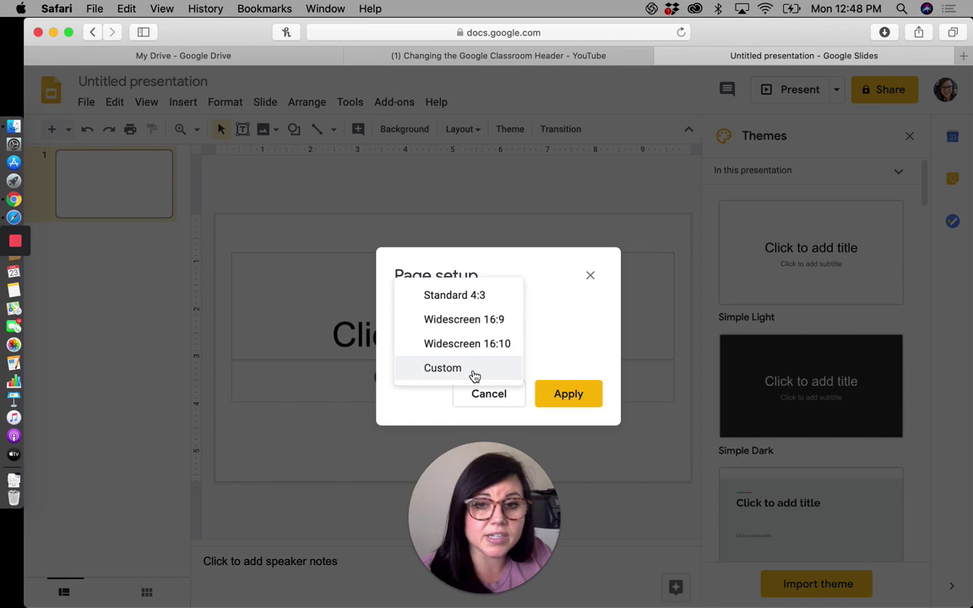
left_click(487, 294)
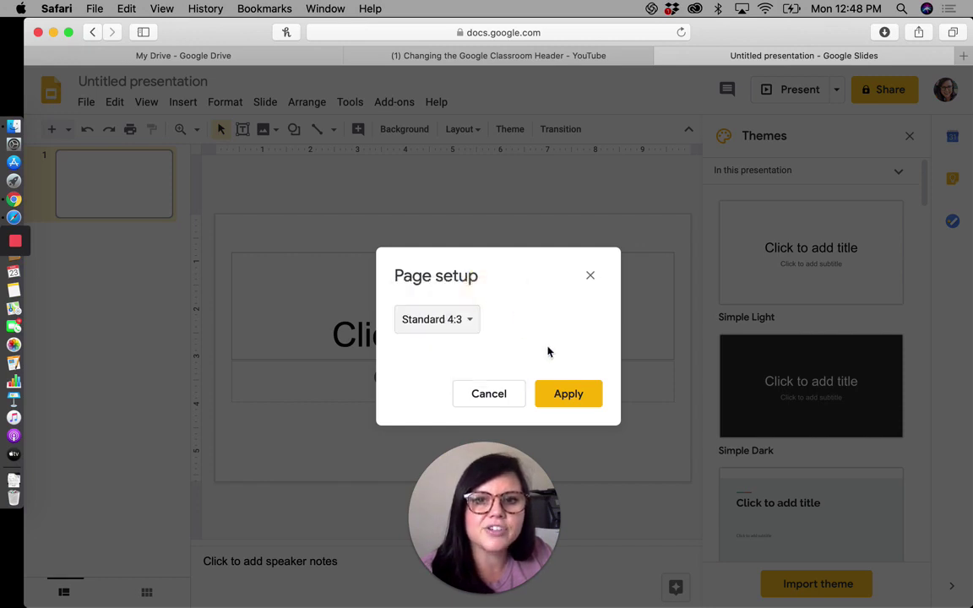
left_click(568, 393)
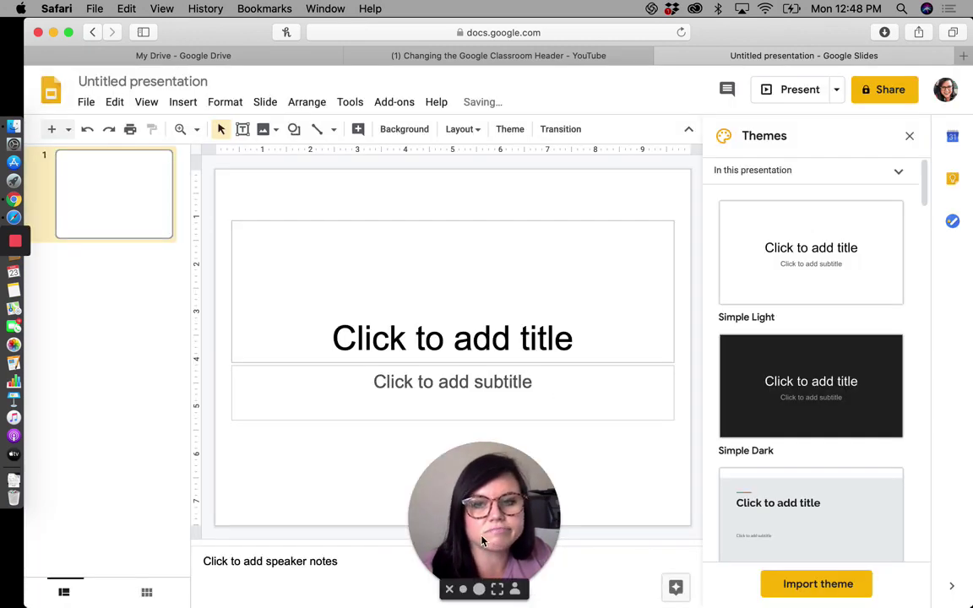
left_click_drag(483, 541, 111, 535)
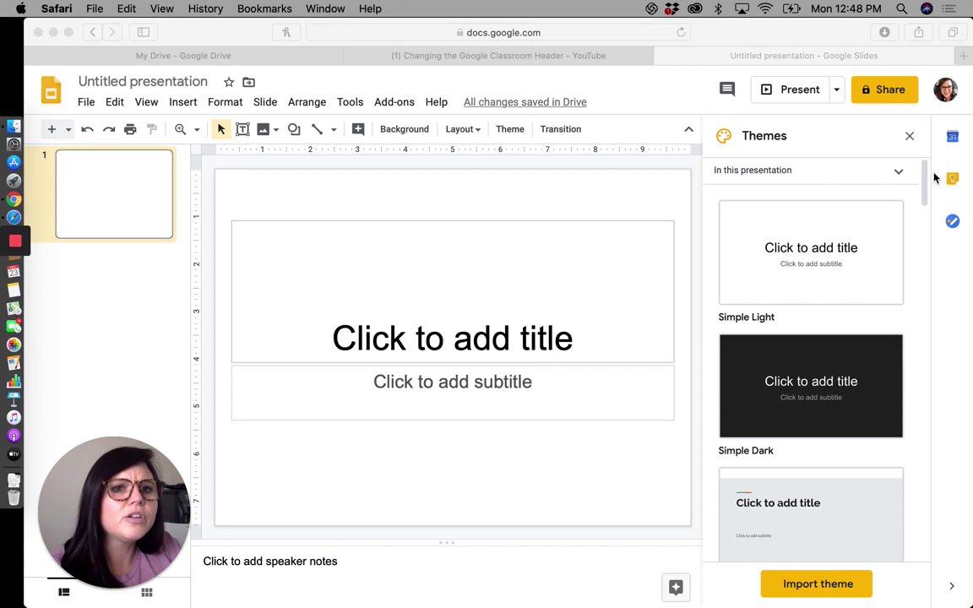
Try the Simple Dark and Streamline themes, then return to Simple Light
mouse_move(929, 182)
left_mouse_down()
mouse_move(937, 277)
mouse_move(924, 526)
mouse_move(947, 299)
mouse_move(949, 177)
mouse_move(935, 169)
left_mouse_up()
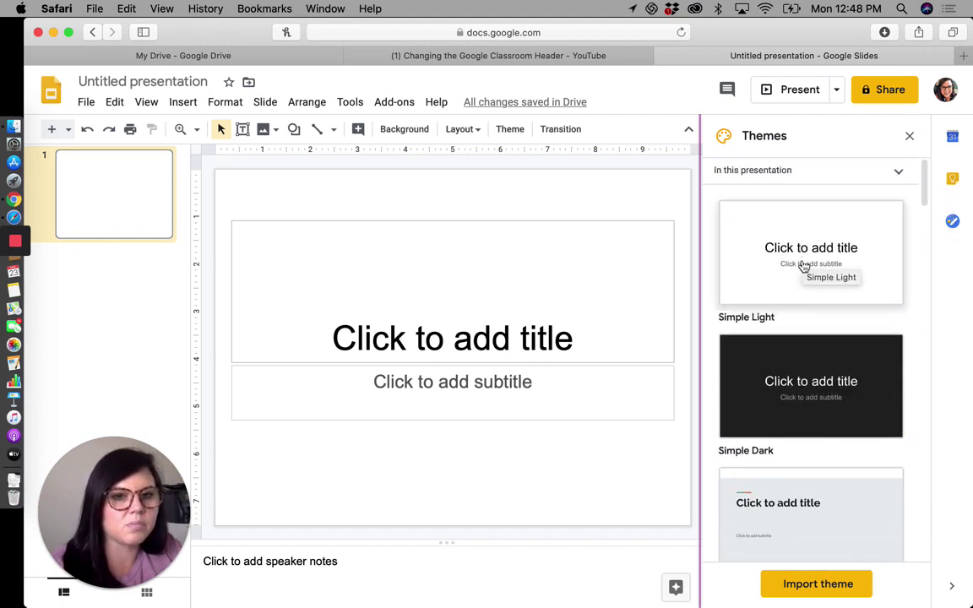
left_click(815, 398)
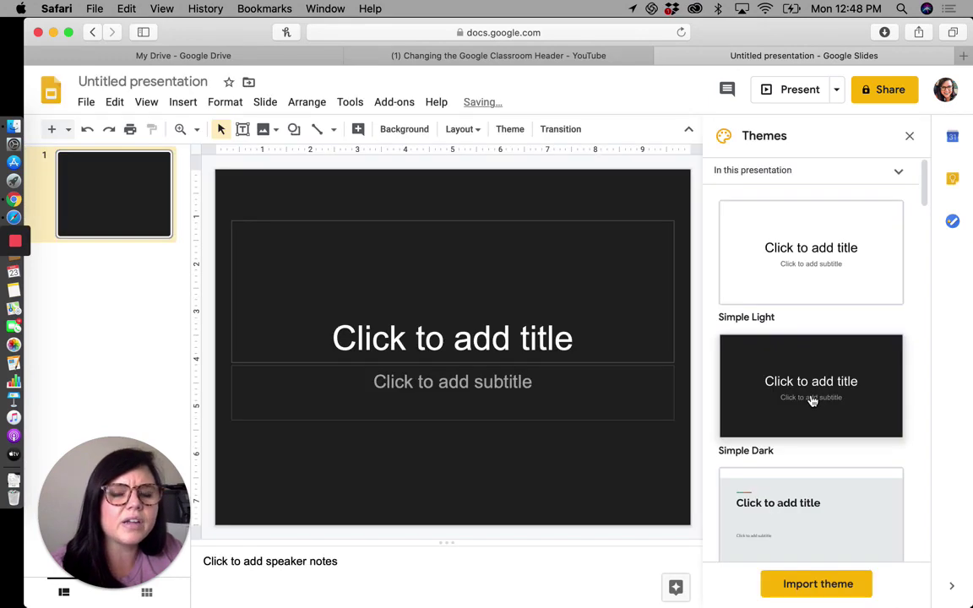
scroll(815, 498, "down", 1)
left_click(782, 522)
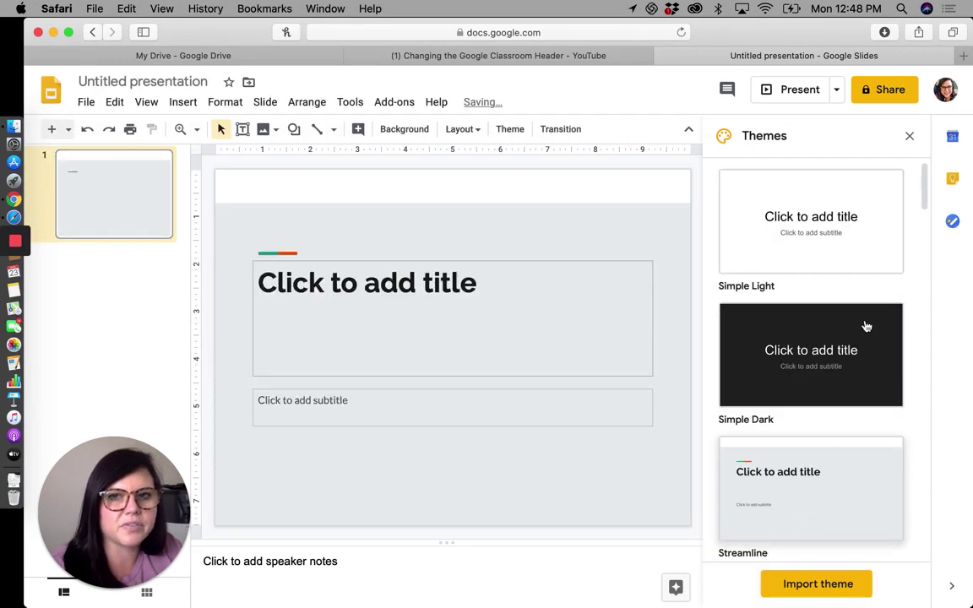
left_click(839, 241)
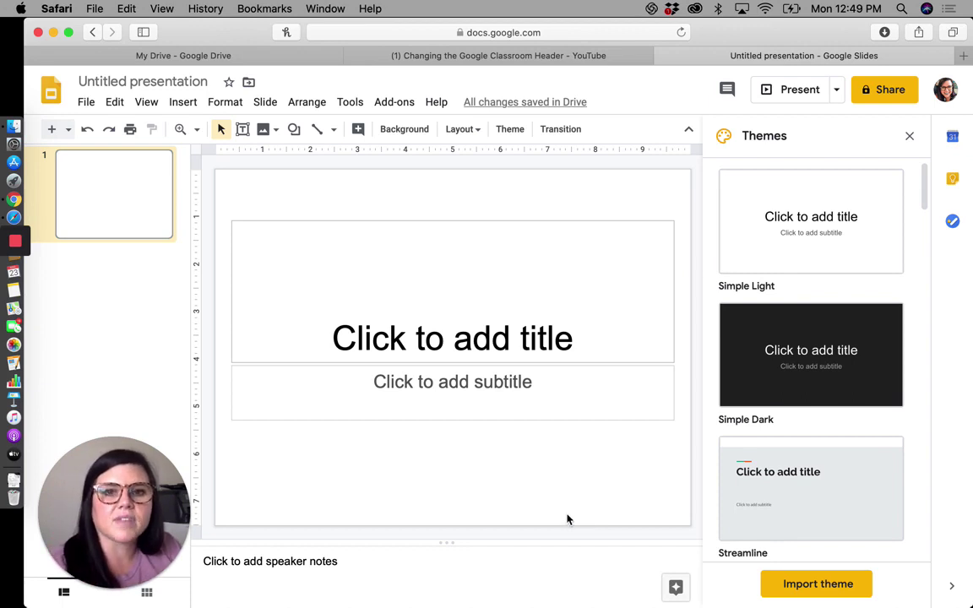
Close the Themes panel and delete slide 1's title and subtitle placeholders
left_click(910, 138)
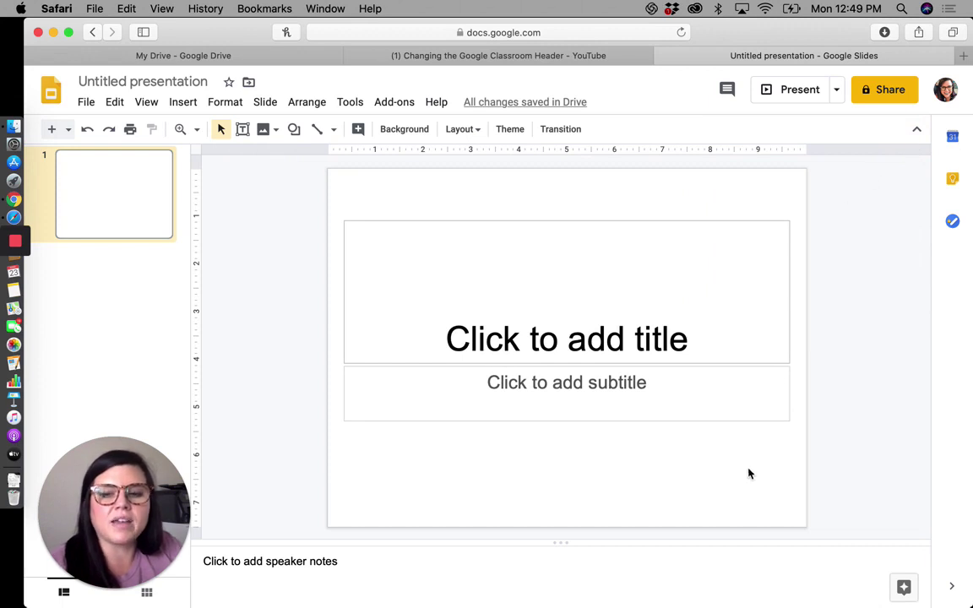
key("super+a")
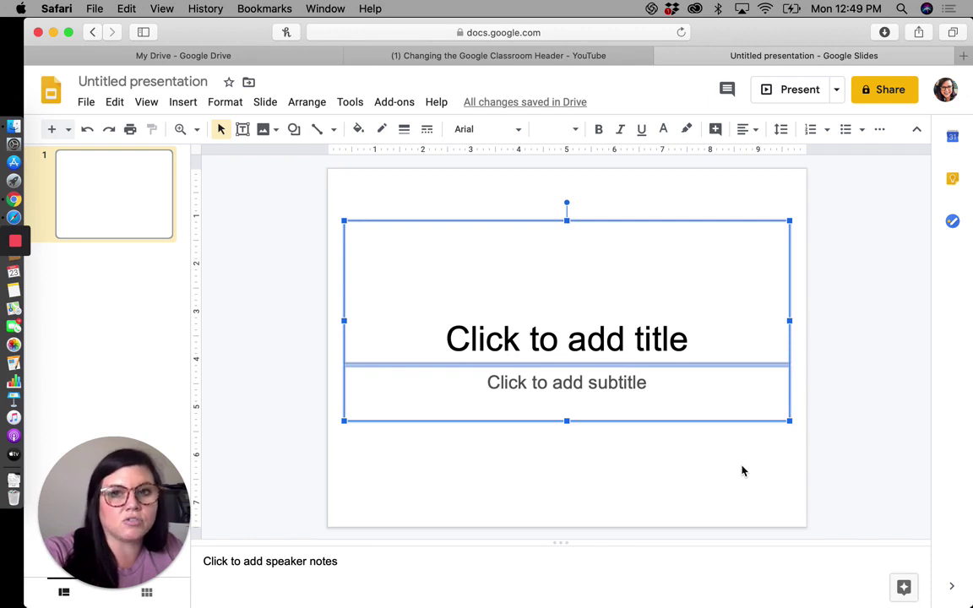
left_click(814, 488)
left_click_drag(817, 494, 391, 183)
key("Delete")
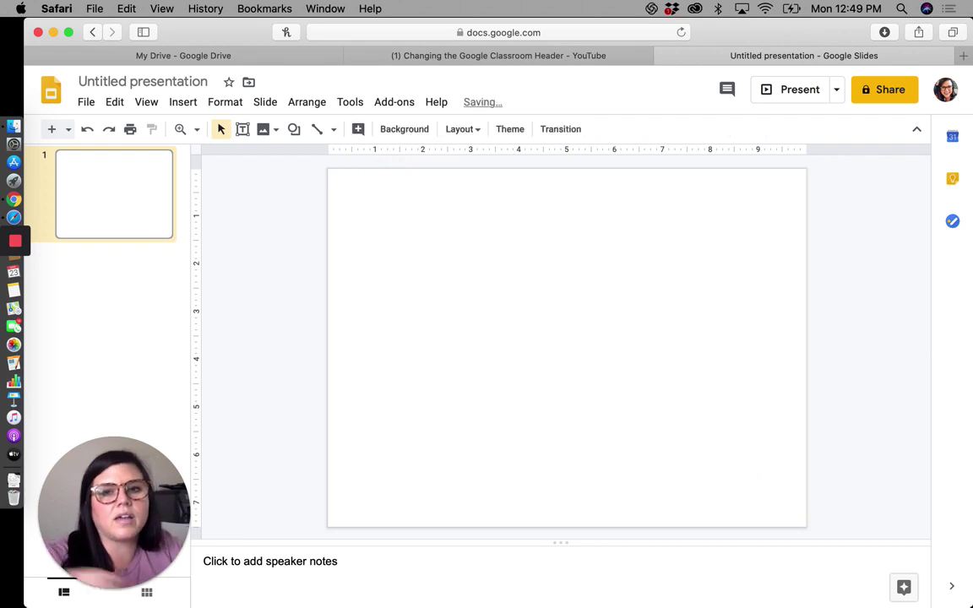
Open the Insert video dialog from the Insert menu
left_click(179, 103)
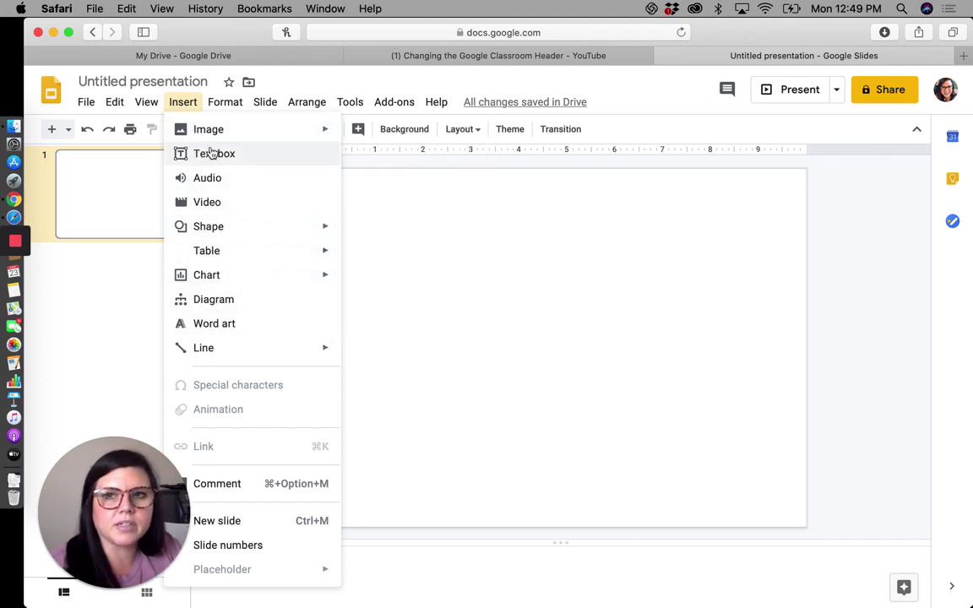
mouse_move(211, 129)
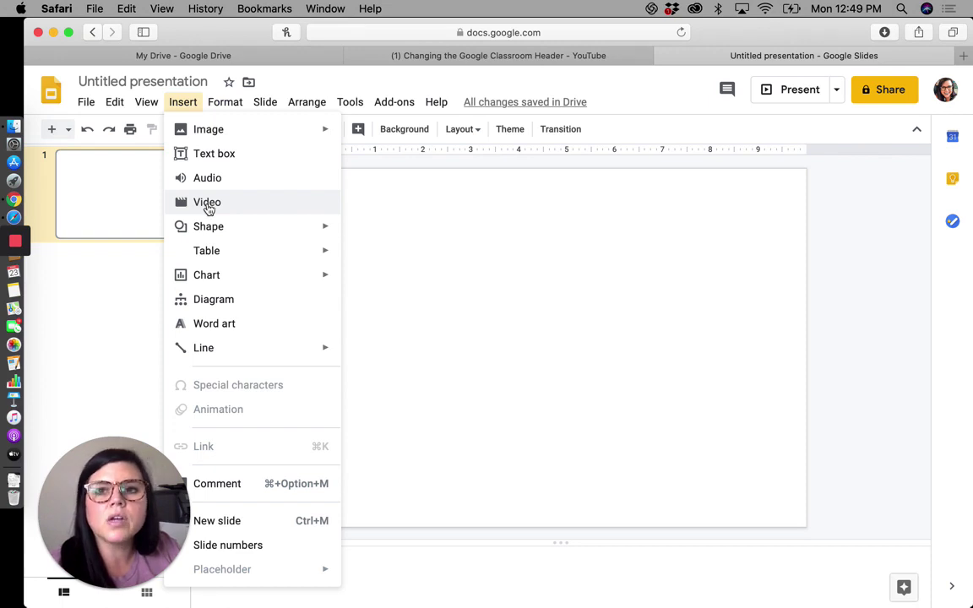
left_click(208, 208)
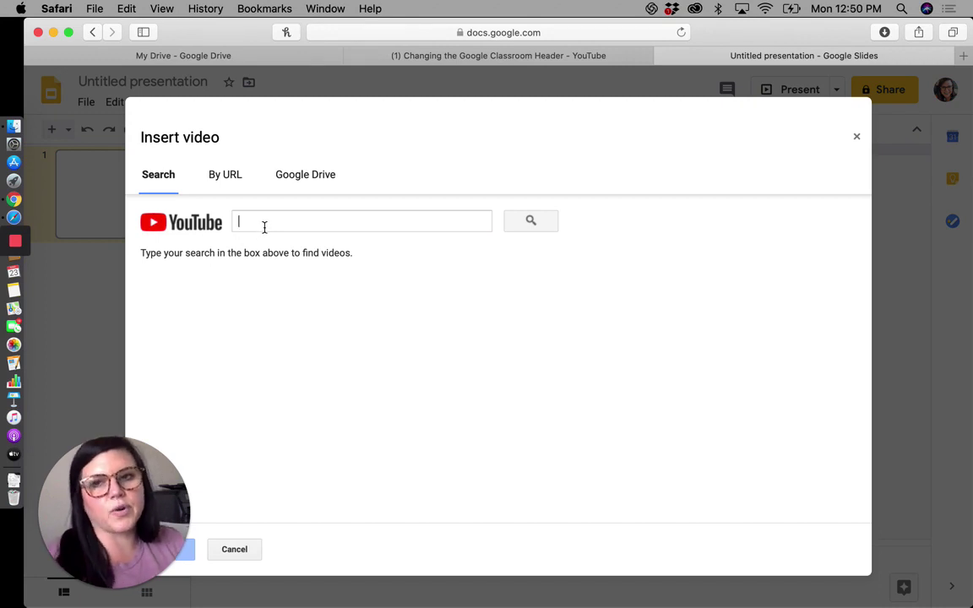
Search YouTube for 'koo koo kangaroo' and browse the Koo Koo Kanga Roo results
type("too koo")
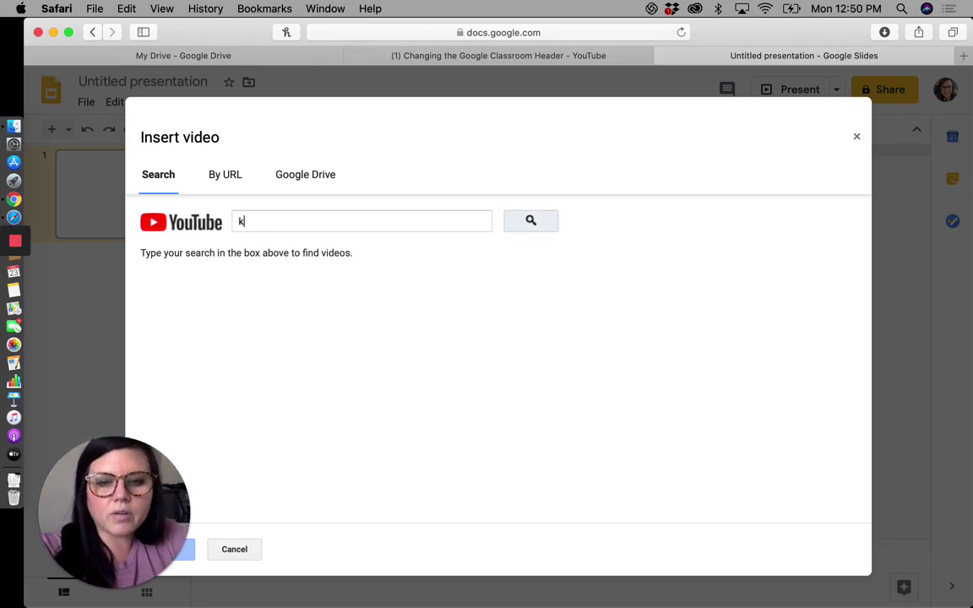
key("BackSpace")
key("BackSpace")
key("BackSpace")
type("too ka")
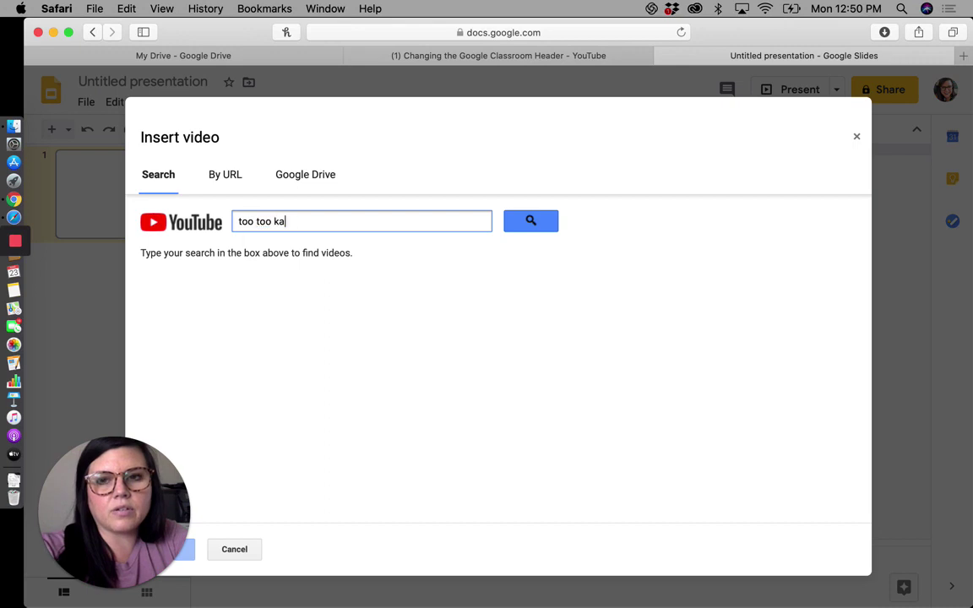
type("n")
key("BackSpace")
key("BackSpace")
key("BackSpace")
key("BackSpace")
key("BackSpace")
key("BackSpace")
key("BackSpace")
key("BackSpace")
key("BackSpace")
key("BackSpace")
key("BackSpace")
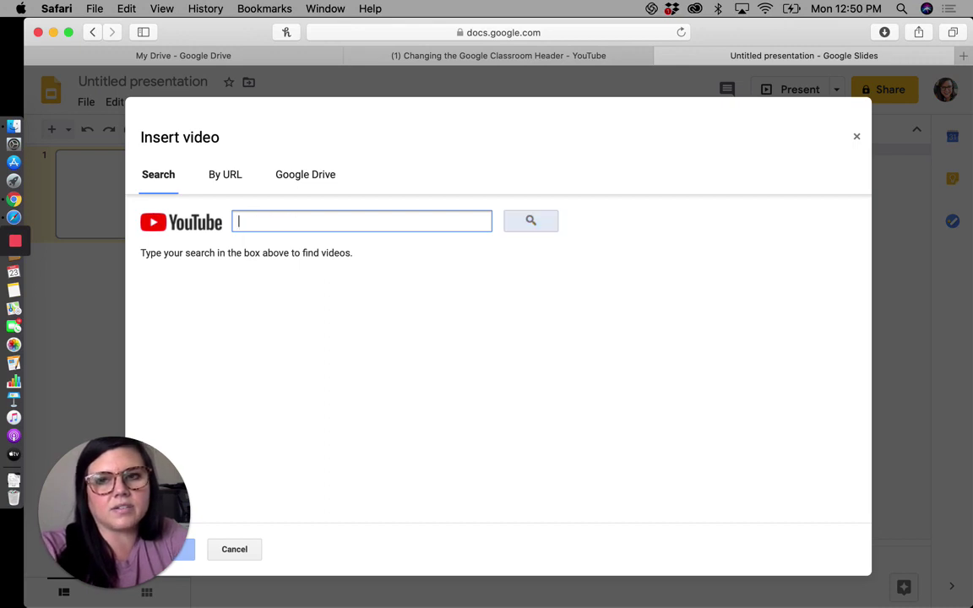
type("koo")
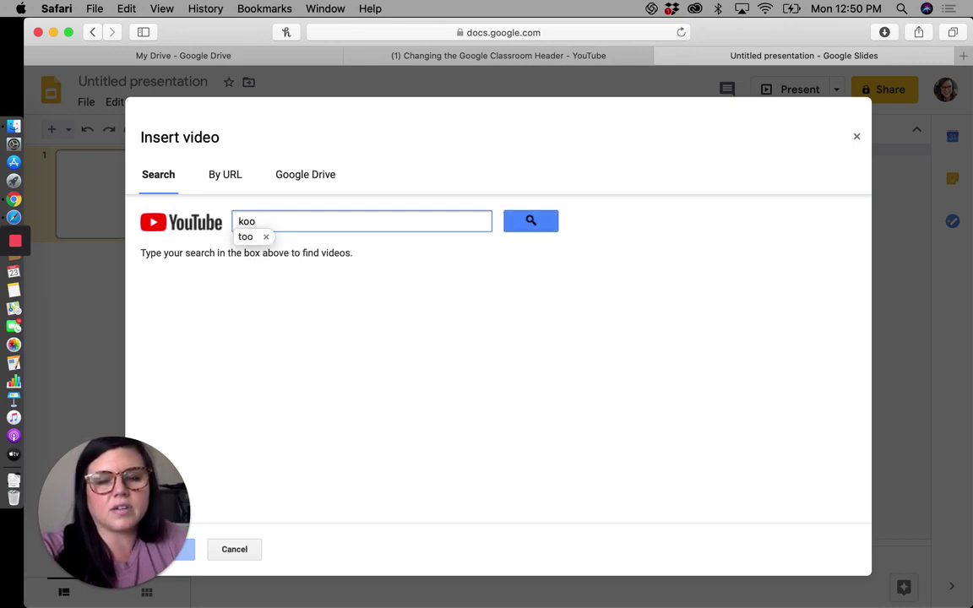
left_click(264, 238)
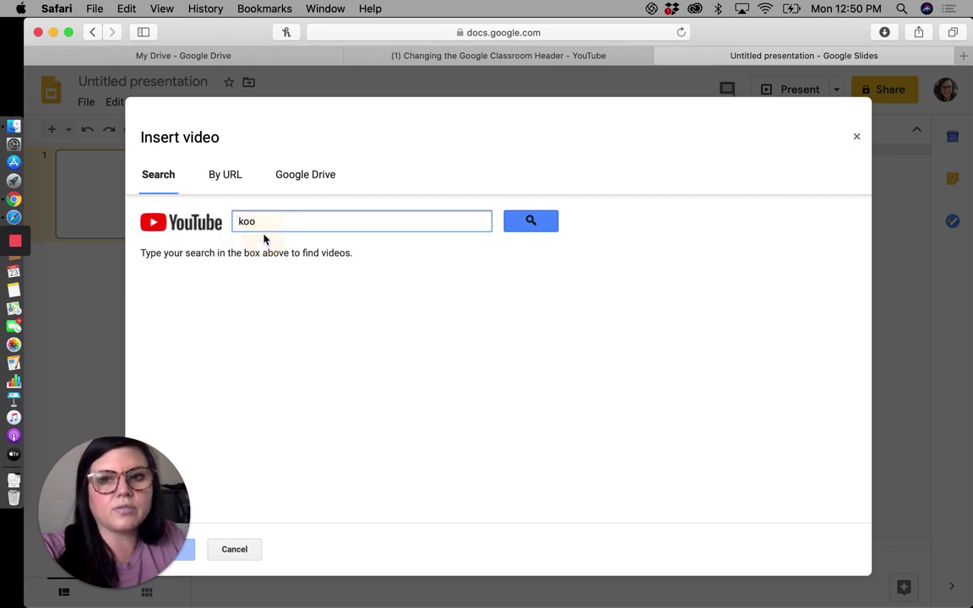
type("kool ka")
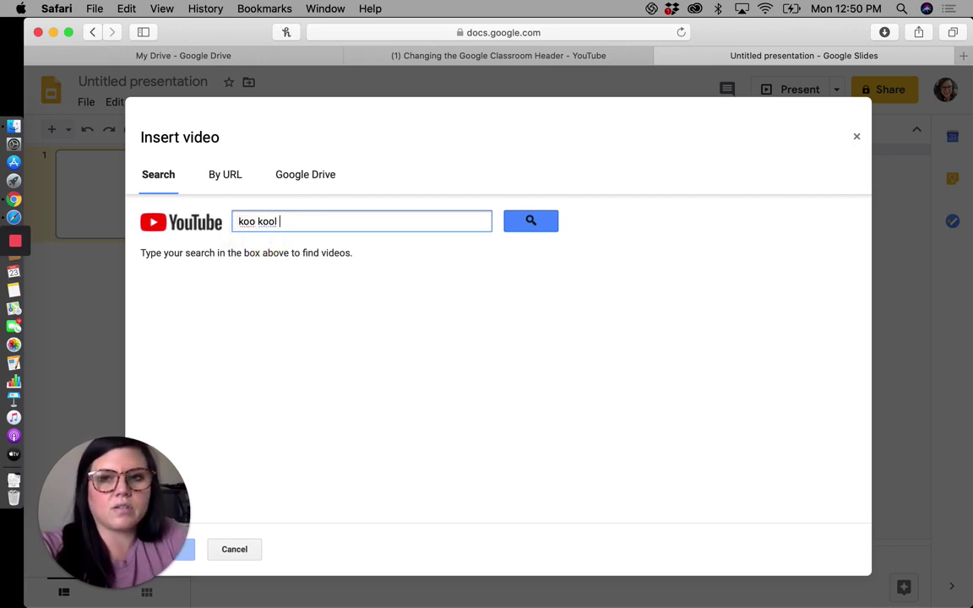
key("BackSpace")
key("BackSpace")
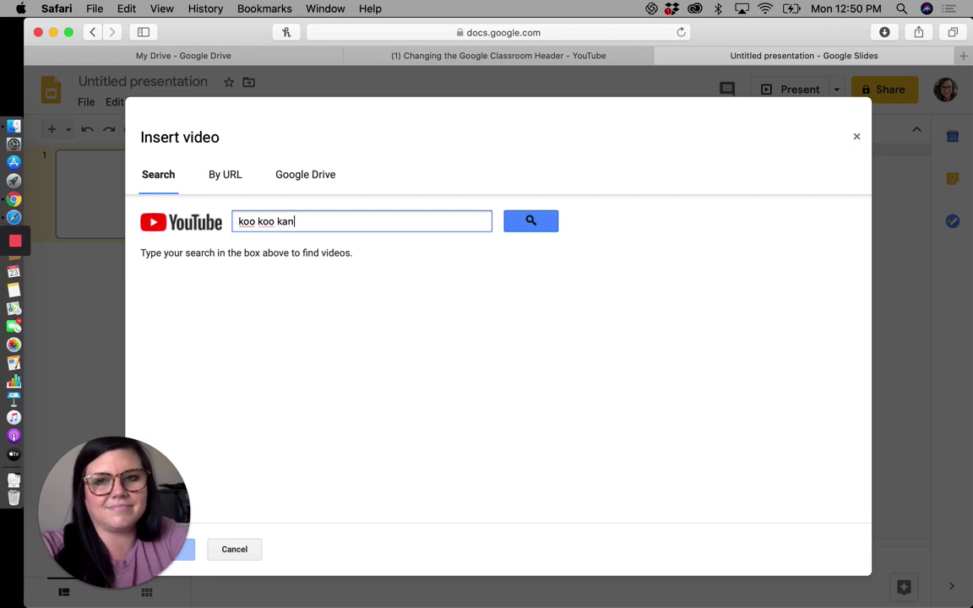
type("kangaroo")
key("Return")
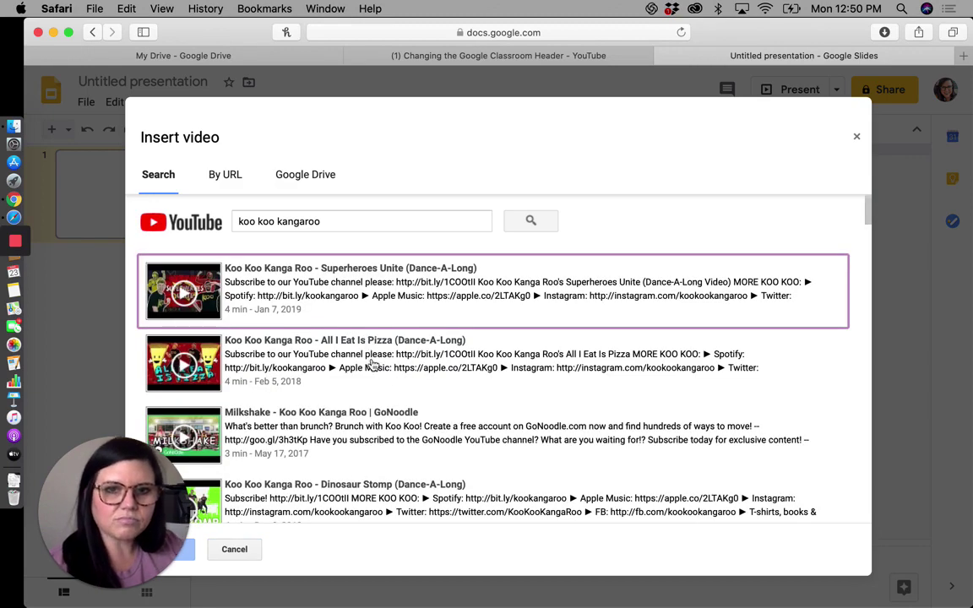
scroll(355, 346, "down", 2)
scroll(372, 365, "down", 5)
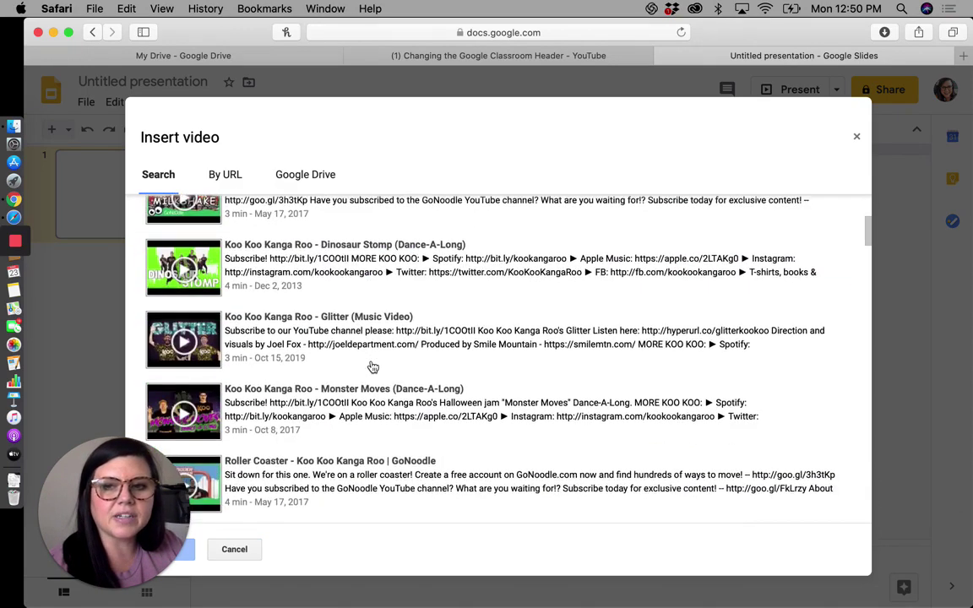
scroll(371, 364, "up", 7)
Replace the video search with 'teaching time' and scroll through its YouTube results
left_click_drag(333, 220, 240, 222)
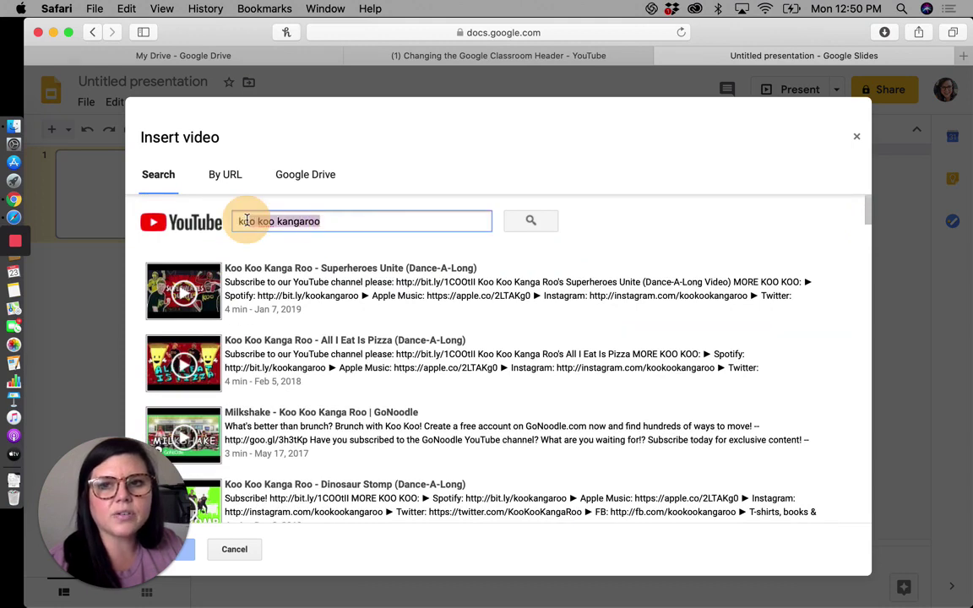
key("BackSpace")
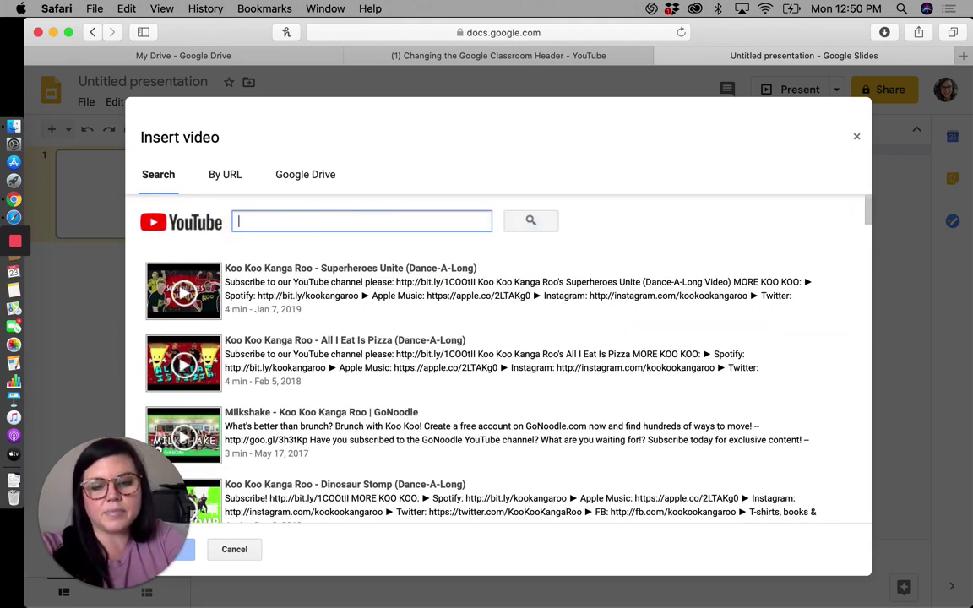
type("time")
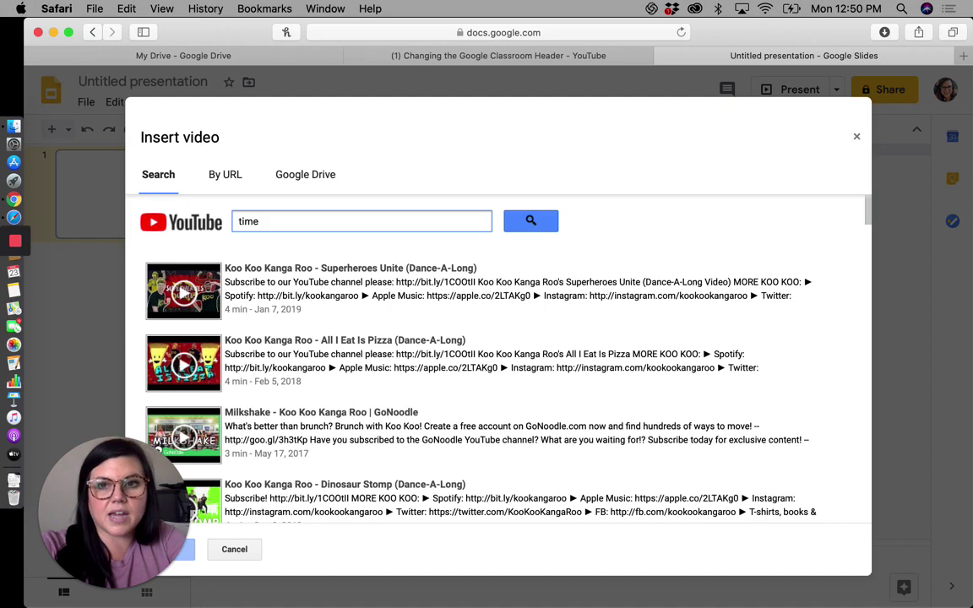
key("BackSpace")
key("BackSpace")
key("BackSpace")
key("BackSpace")
type("tach")
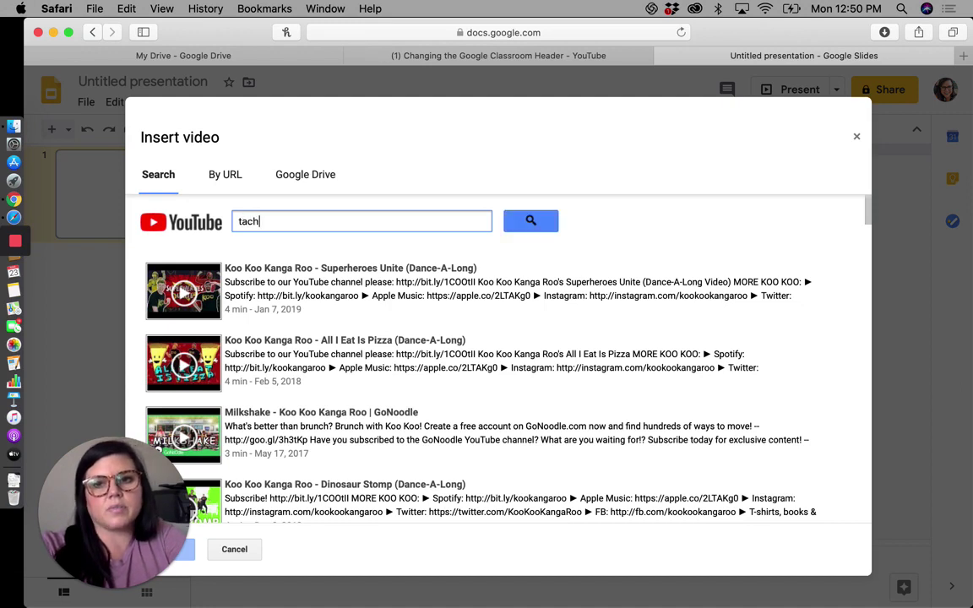
key("BackSpace")
key("BackSpace")
key("BackSpace")
type("eaching time")
key("Return")
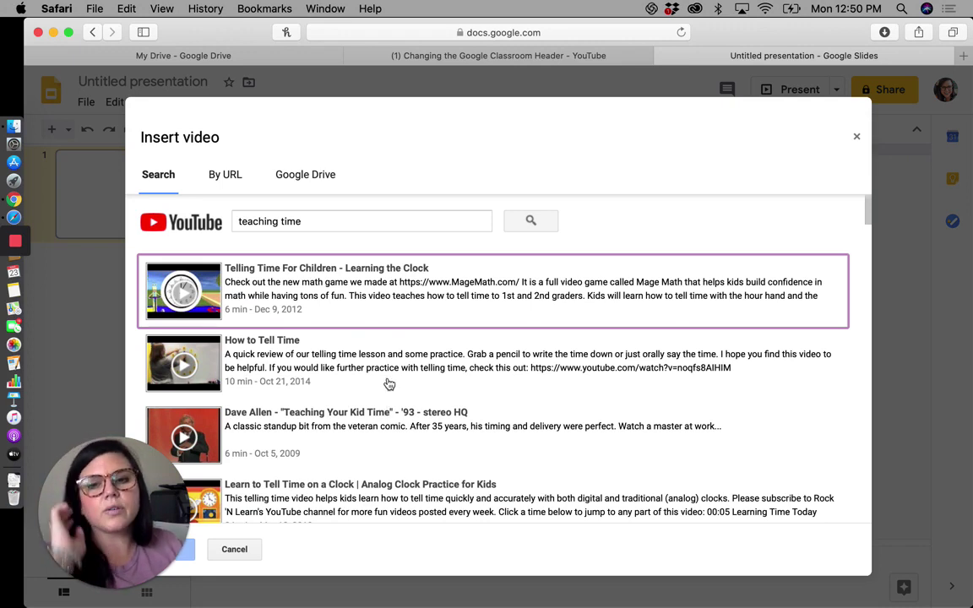
scroll(413, 350, "down", 2)
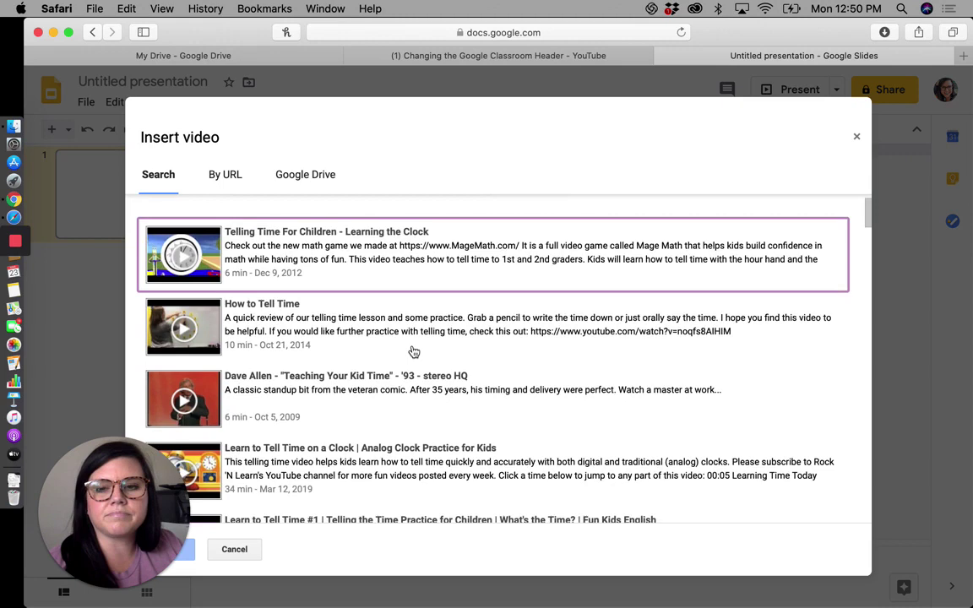
scroll(411, 354, "down", 2)
scroll(368, 374, "up", 1)
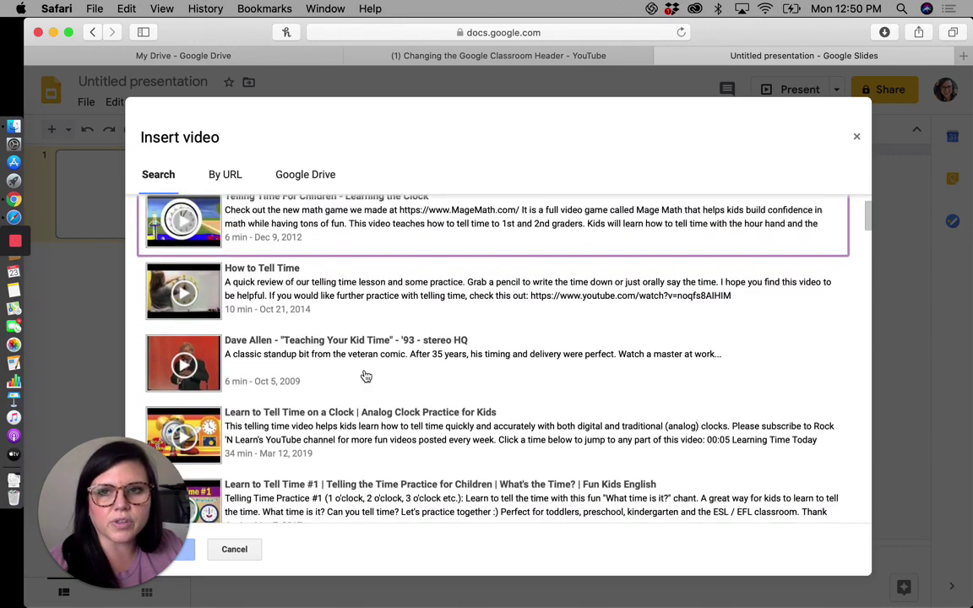
scroll(354, 337, "up", 2)
left_click_drag(311, 220, 225, 220)
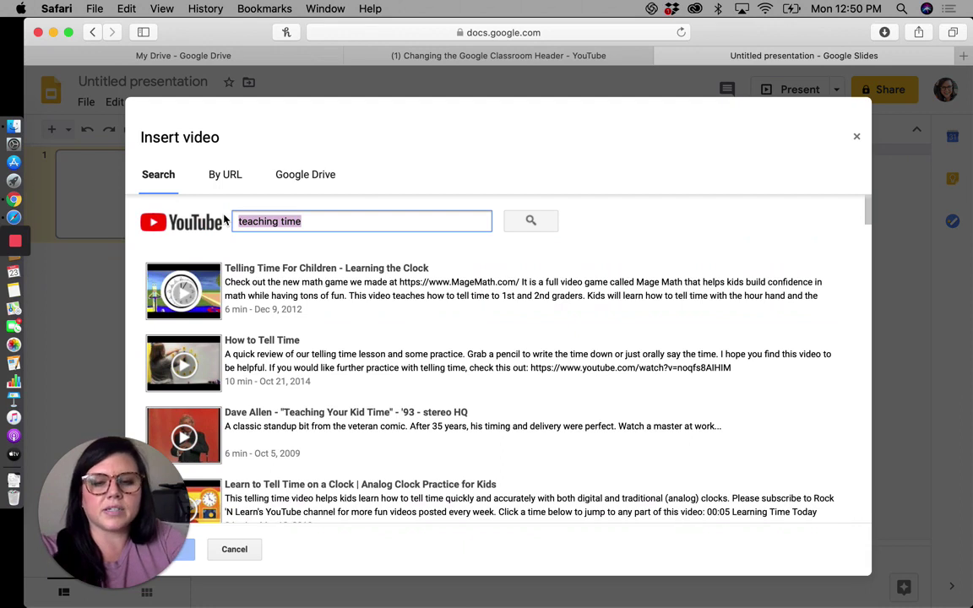
Search YouTube again for 'koo koo kangaroo' and scroll the results
type("koo")
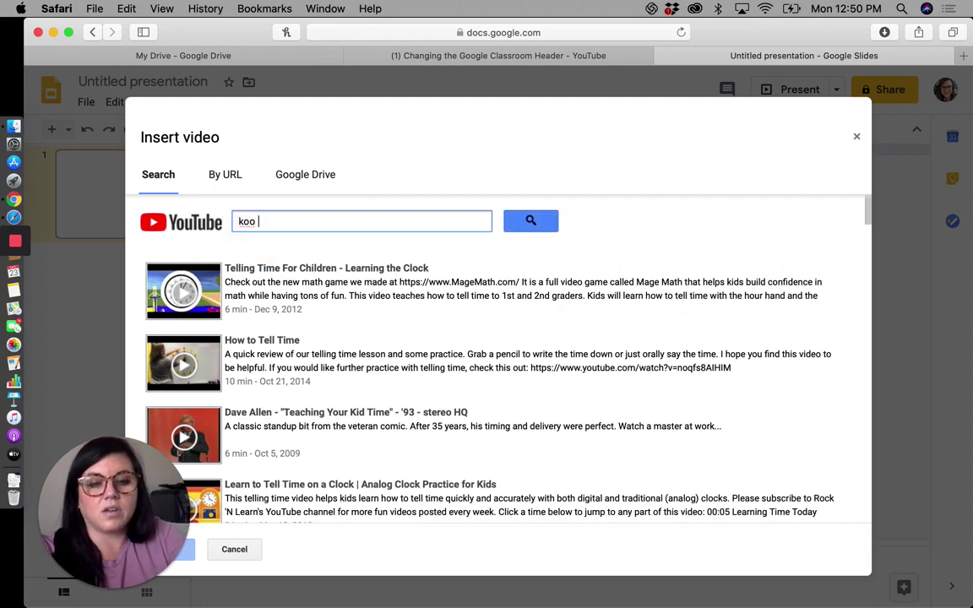
type(" kool k")
key("BackSpace")
key("BackSpace")
key("BackSpace")
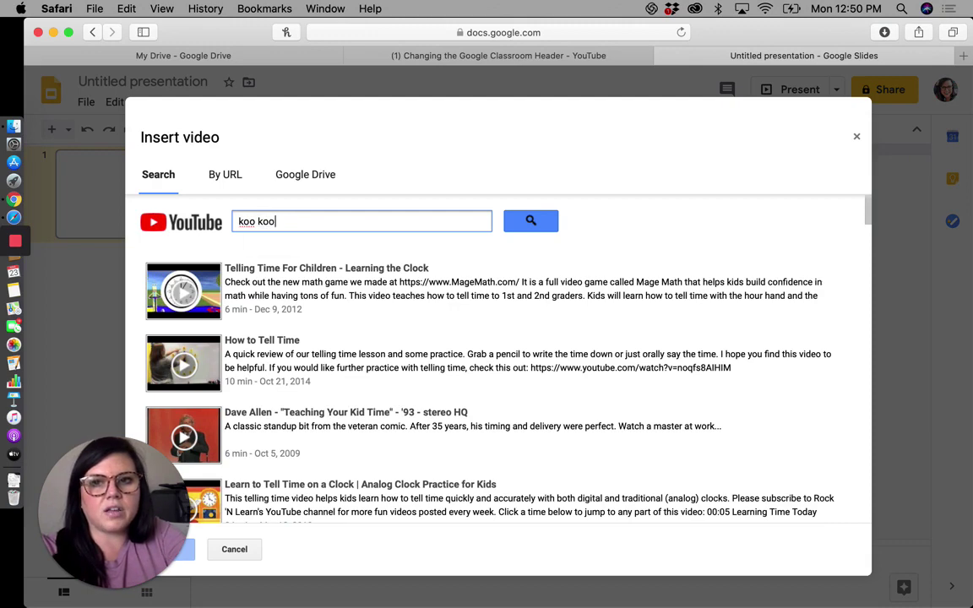
type("kangaroo")
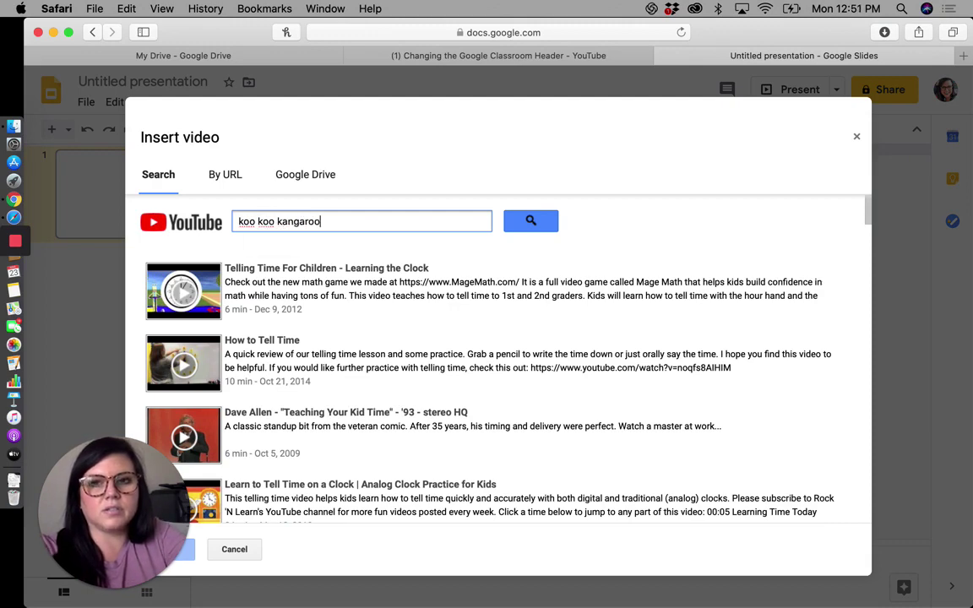
key("Return")
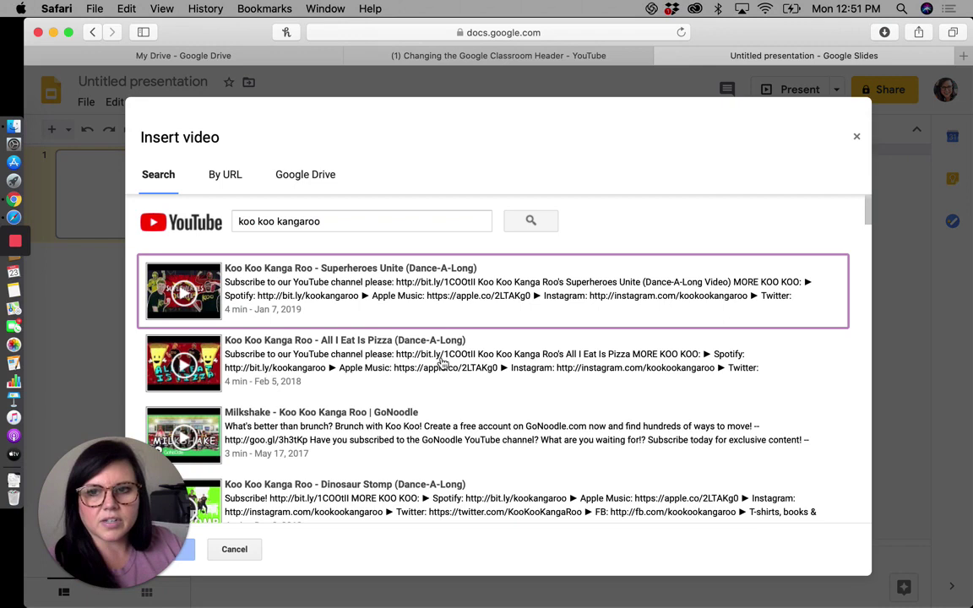
scroll(423, 402, "down", 1)
scroll(422, 402, "down", 1)
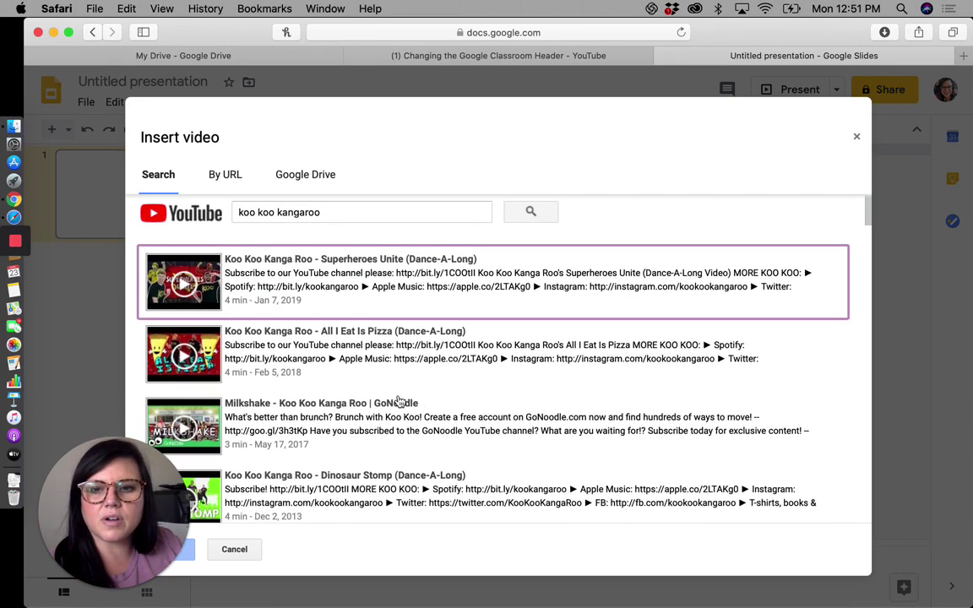
Insert the 'Milkshake - Koo Koo Kanga Roo | GoNoodle' video onto slide 1
left_click(247, 407)
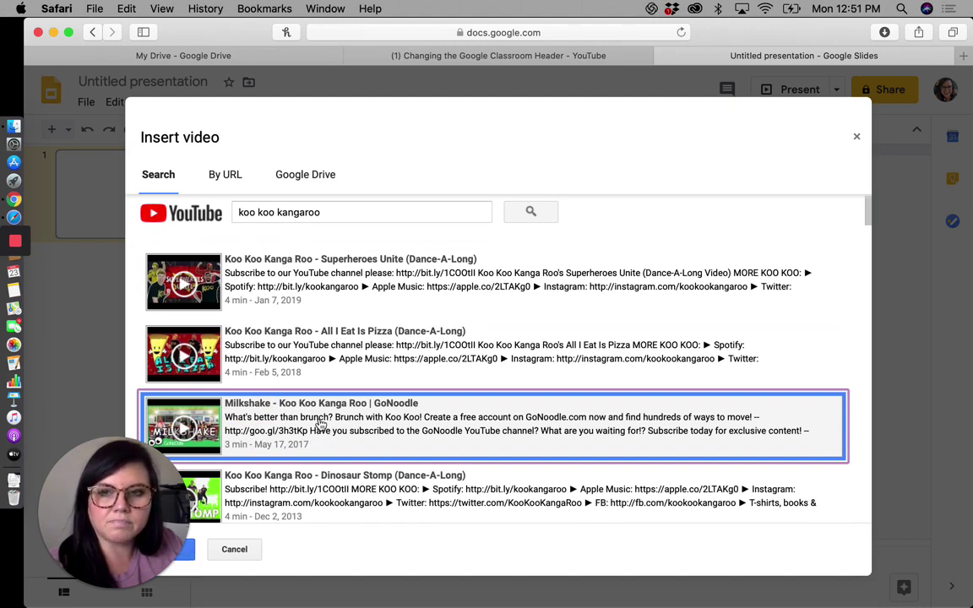
left_click(194, 559)
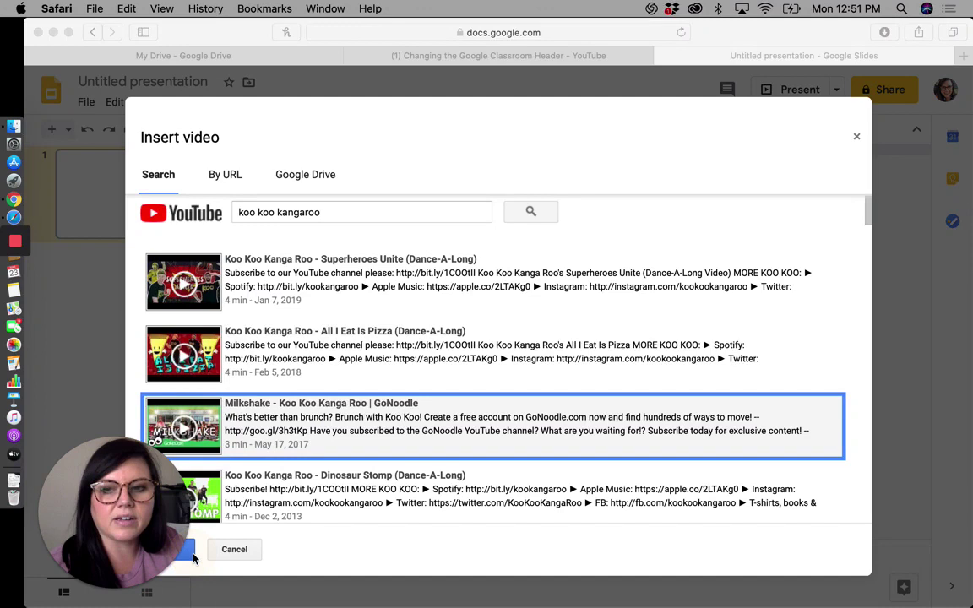
left_click(358, 435)
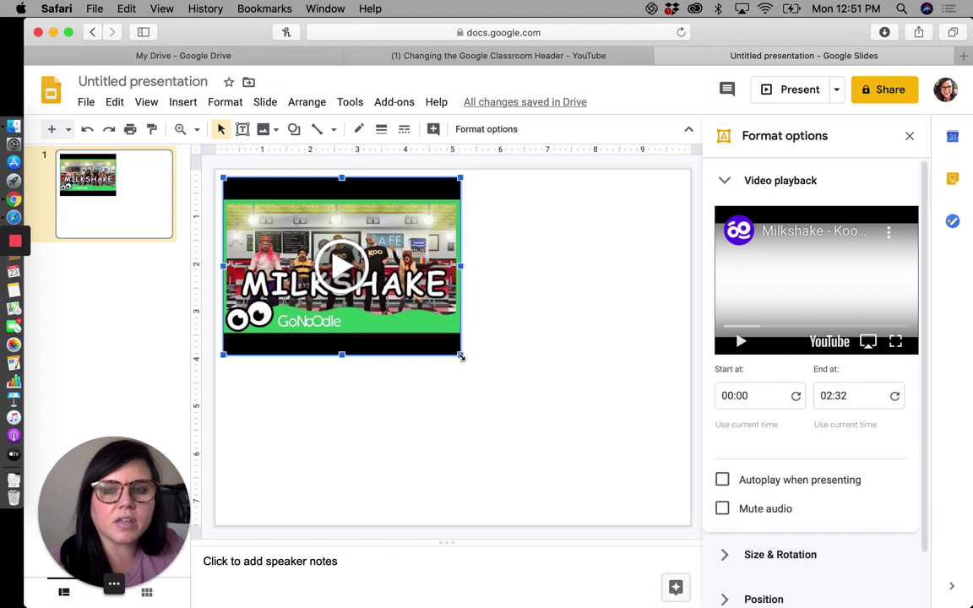
Enlarge the Milkshake video to the slide's right edge and centre it on slide 1
left_click_drag(460, 356, 691, 513)
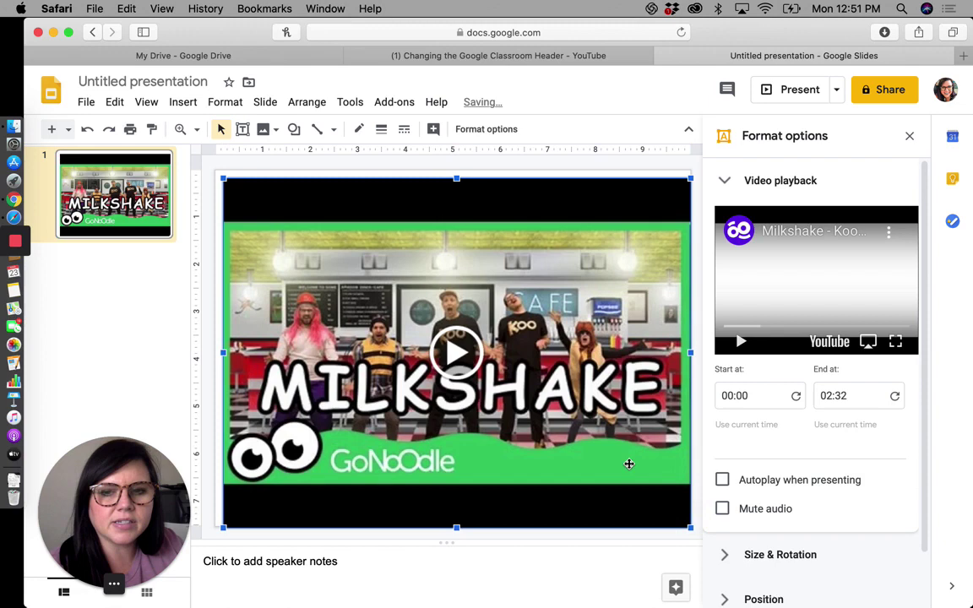
left_click_drag(620, 458, 615, 453)
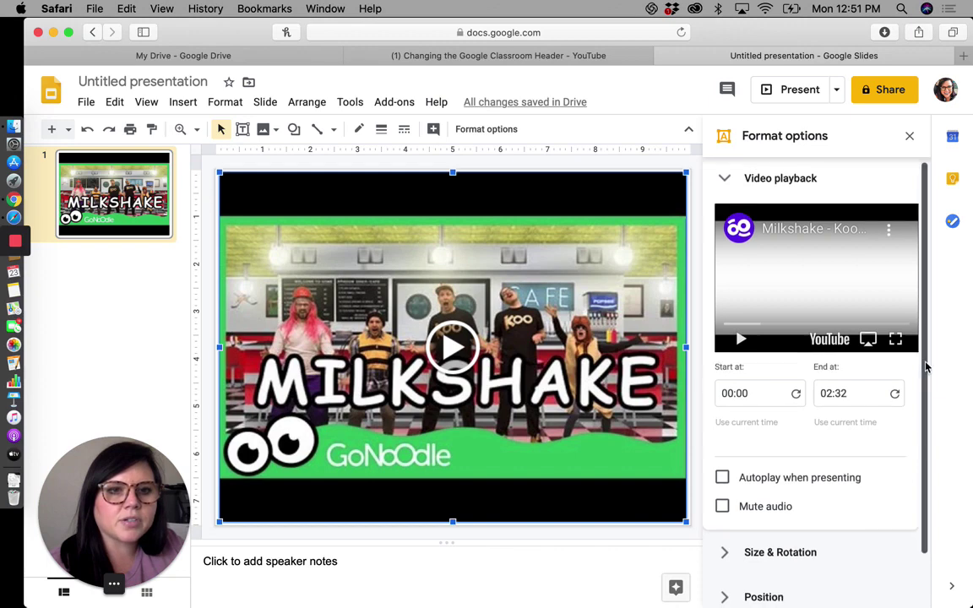
left_click_drag(925, 364, 928, 399)
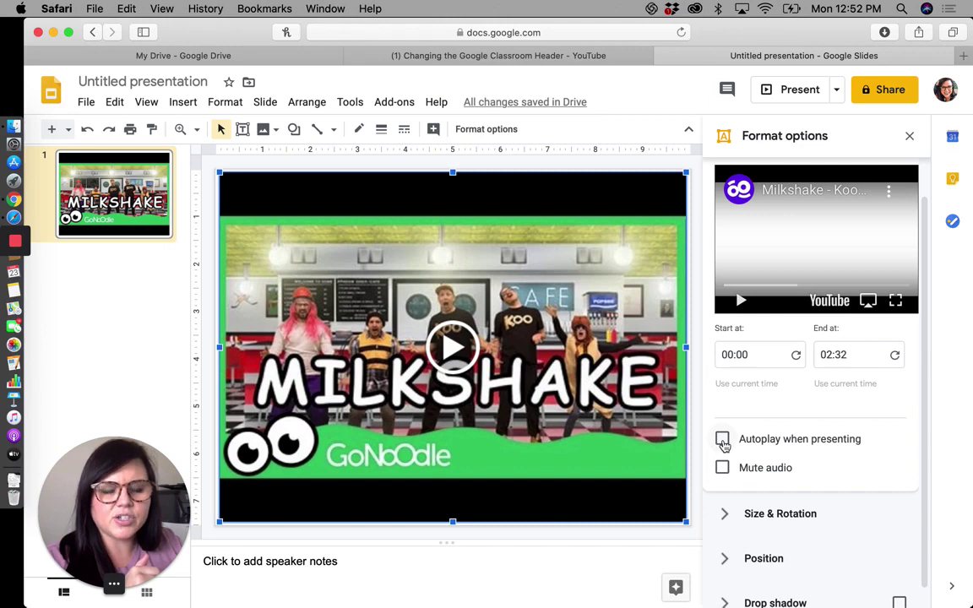
Turn the video's 'Autoplay when presenting' on, then back off
left_click(723, 440)
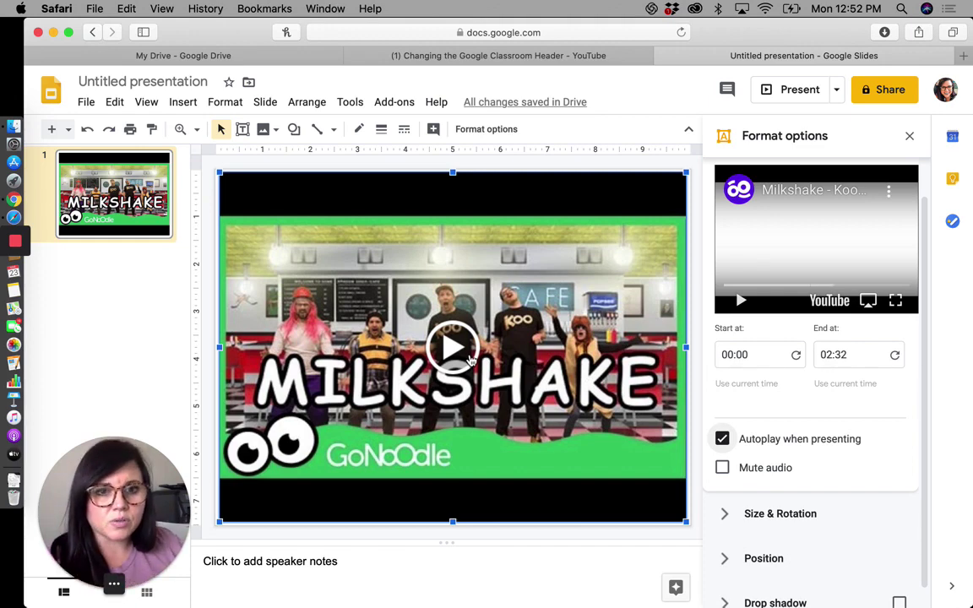
left_click(721, 441)
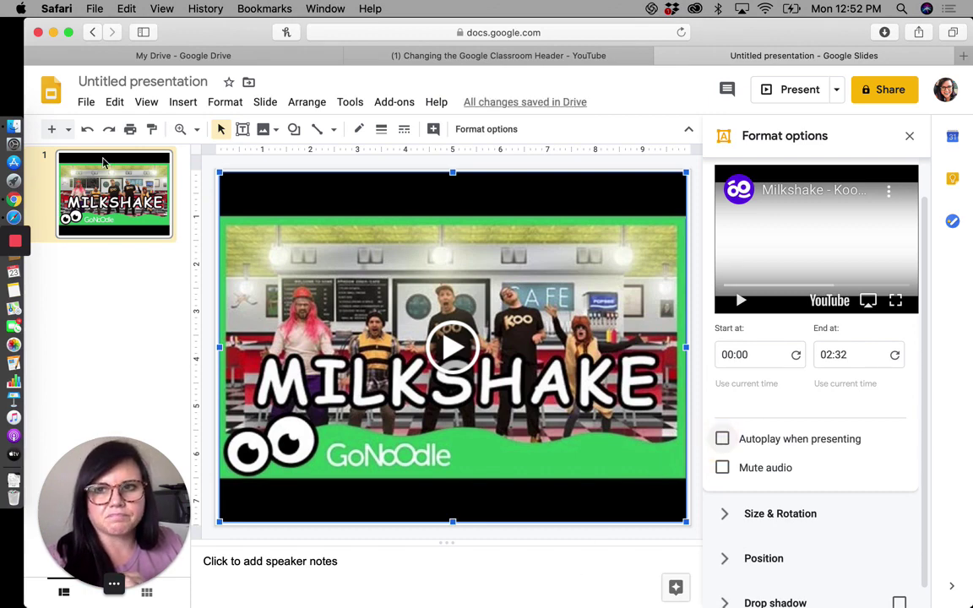
Add slide 2 and delete its title and body placeholders
left_click(53, 129)
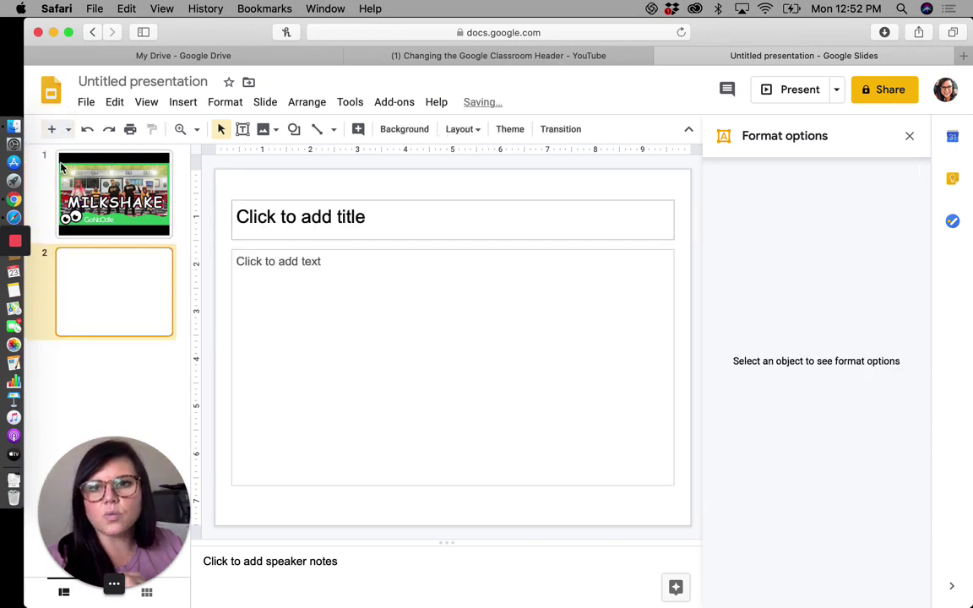
key("super+a")
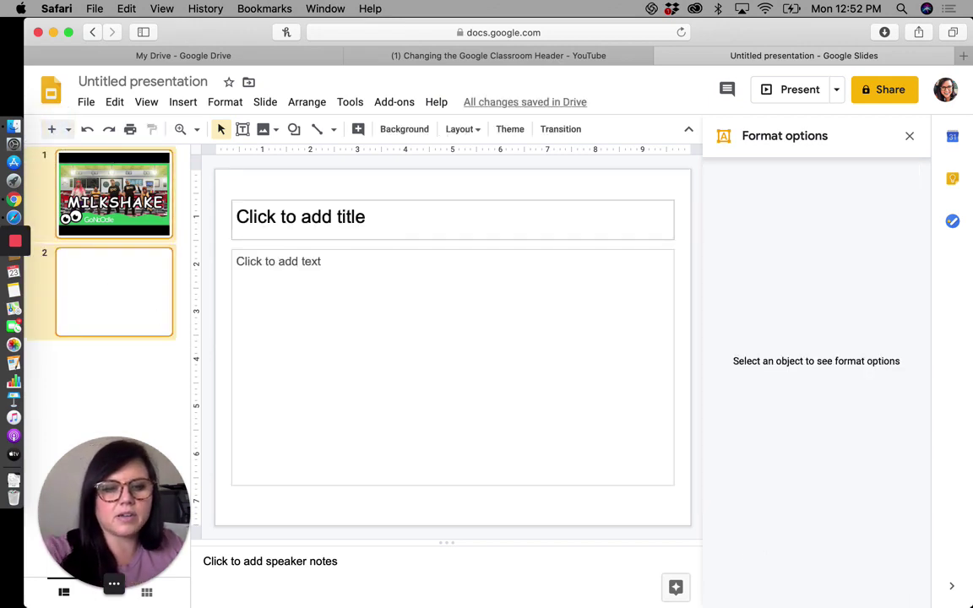
key("BackSpace")
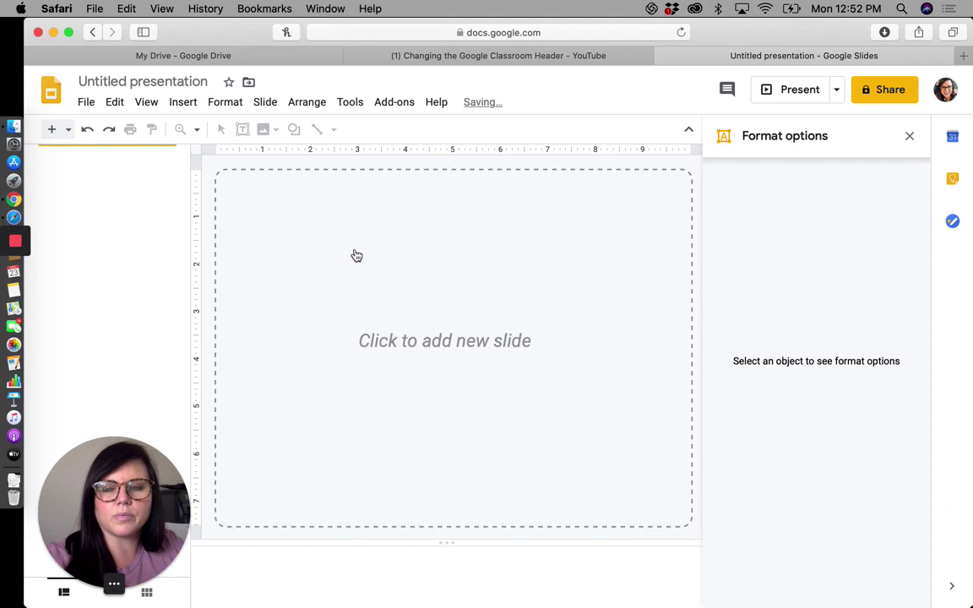
left_click(355, 256)
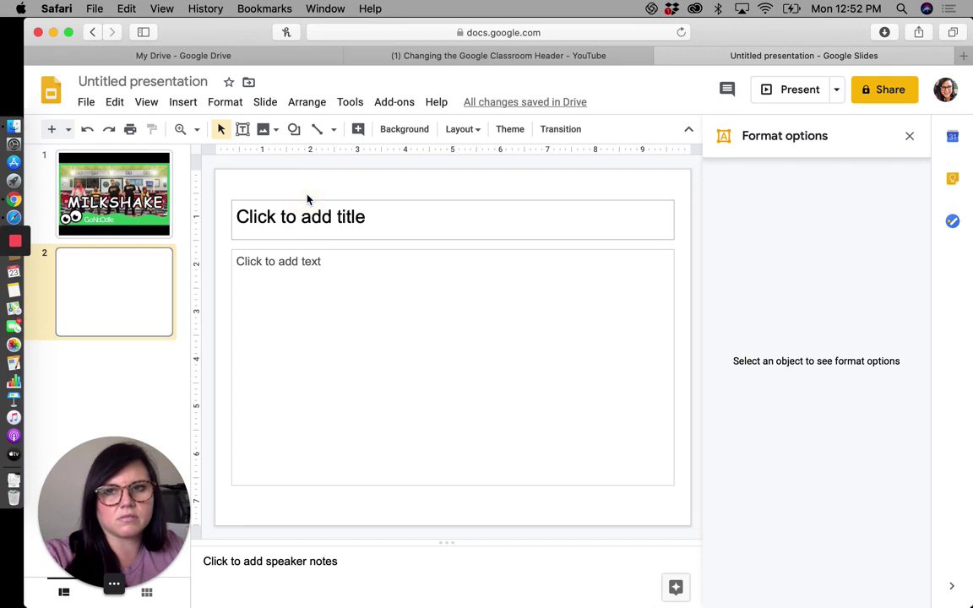
key("super+a")
key("BackSpace")
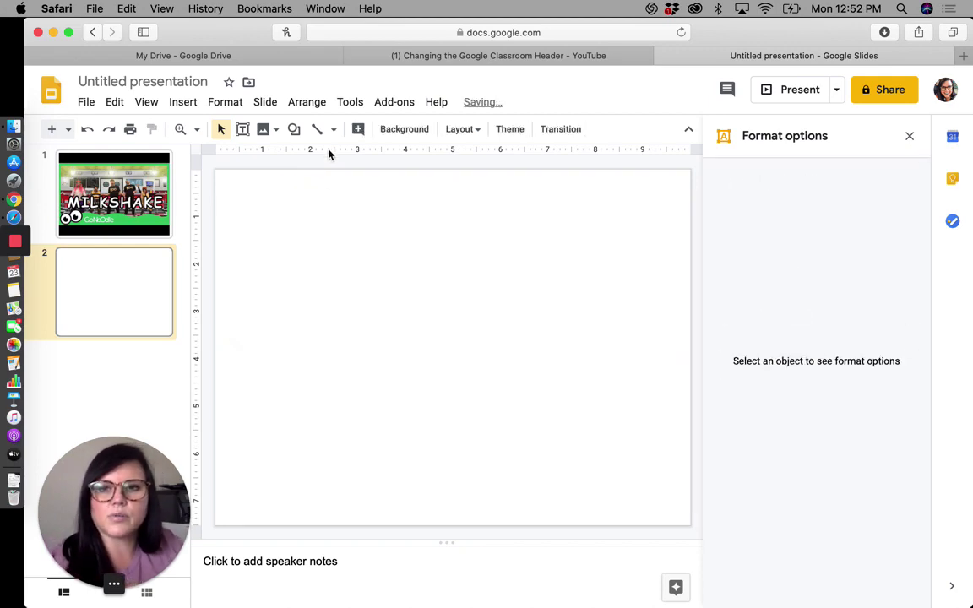
Open the Insert video dialog on its By URL option, then go to the other browser tabs
left_click(182, 102)
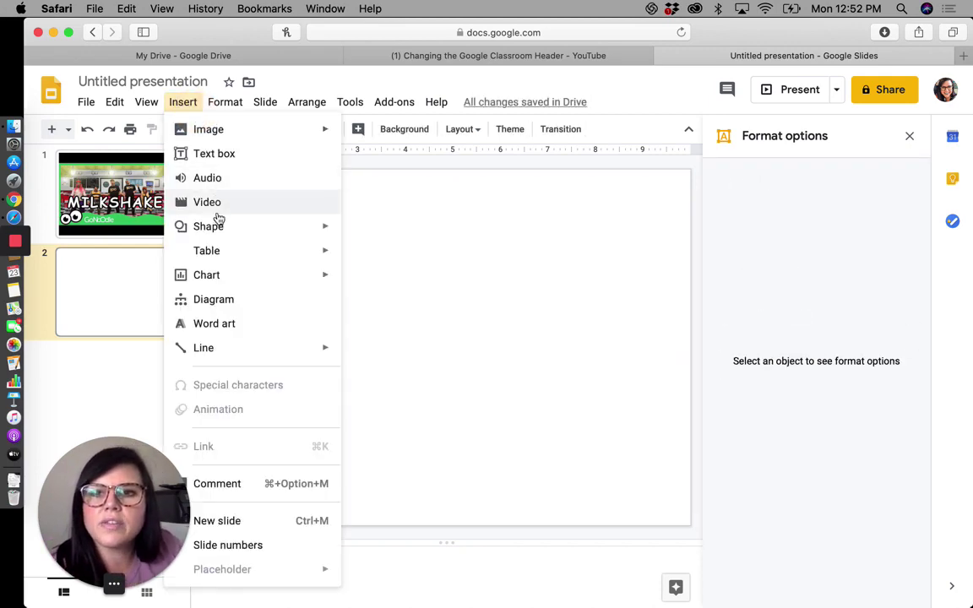
left_click(214, 204)
left_click(229, 177)
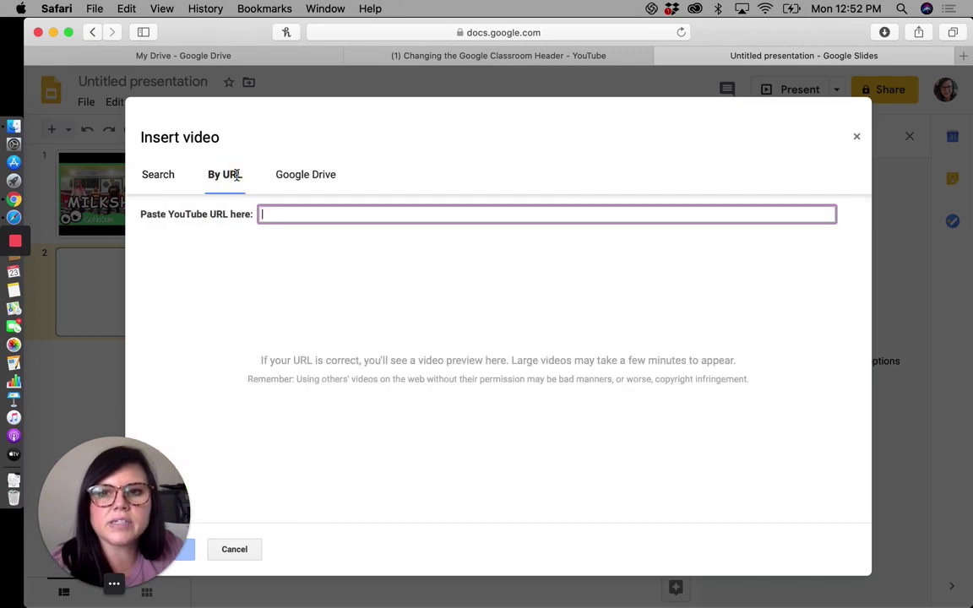
left_click(249, 55)
Copy the 'Changing the Google Classroom Header' YouTube address and return to Google Slides
left_click(382, 53)
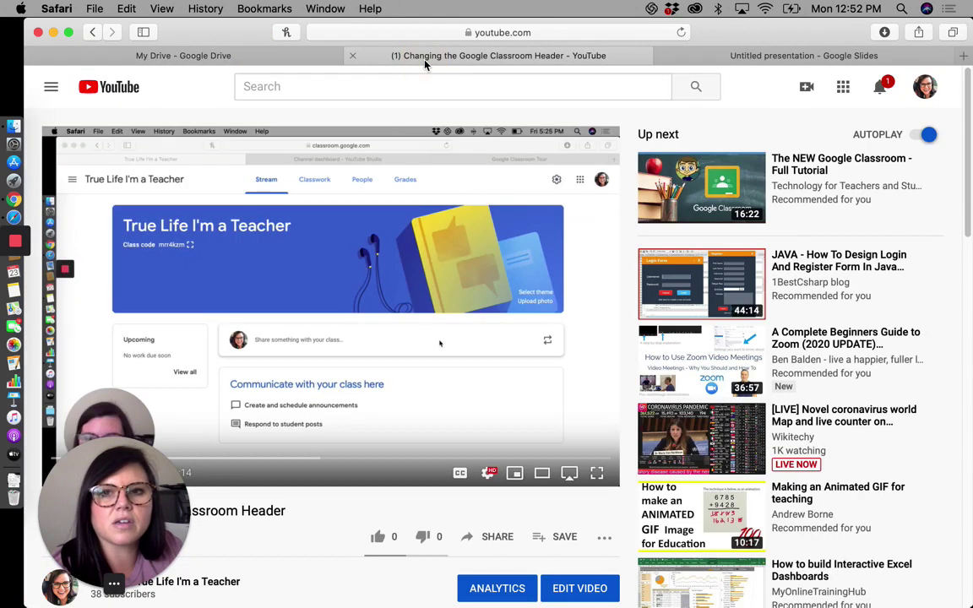
left_click(552, 32)
key("super+c")
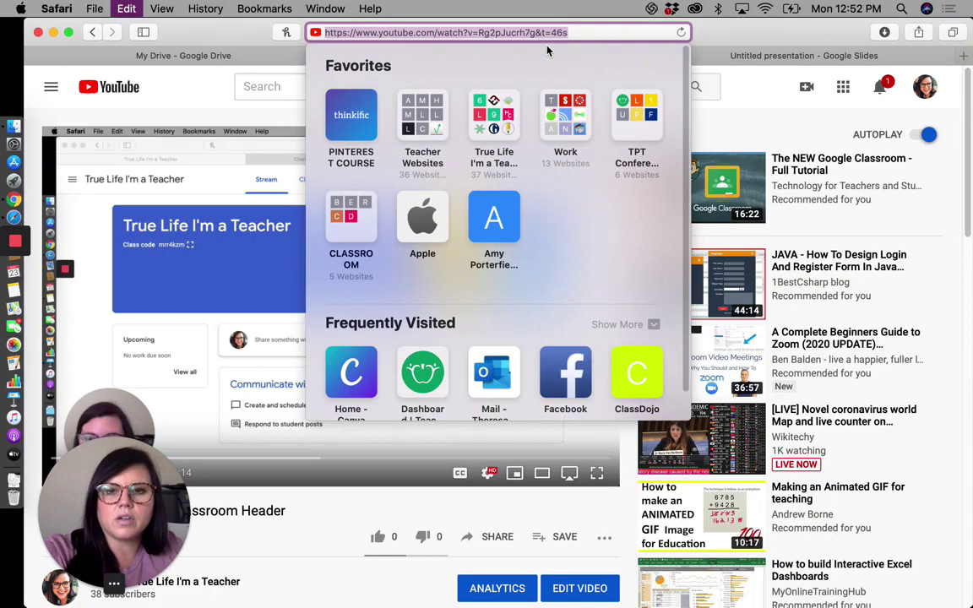
left_click(207, 99)
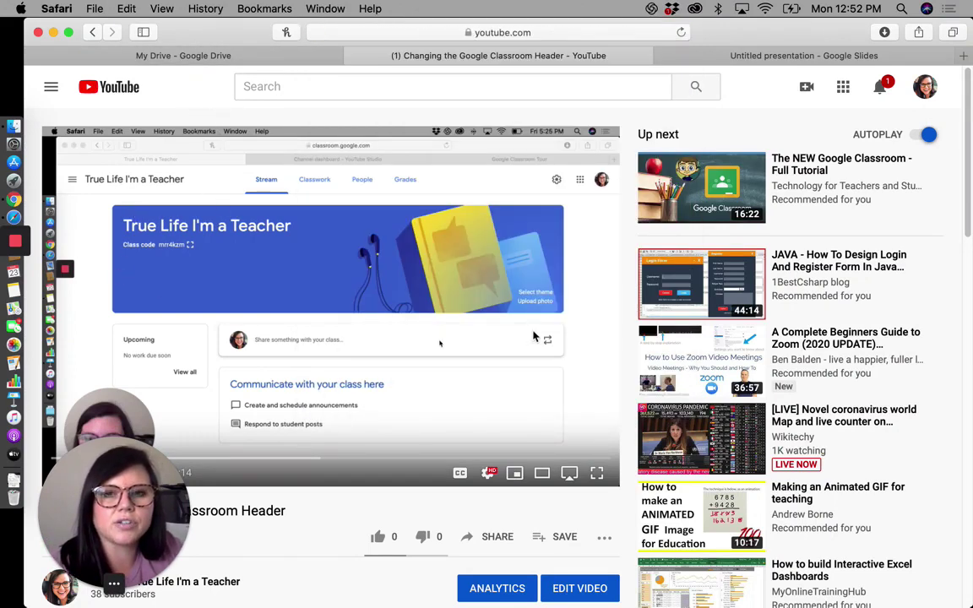
left_click(823, 61)
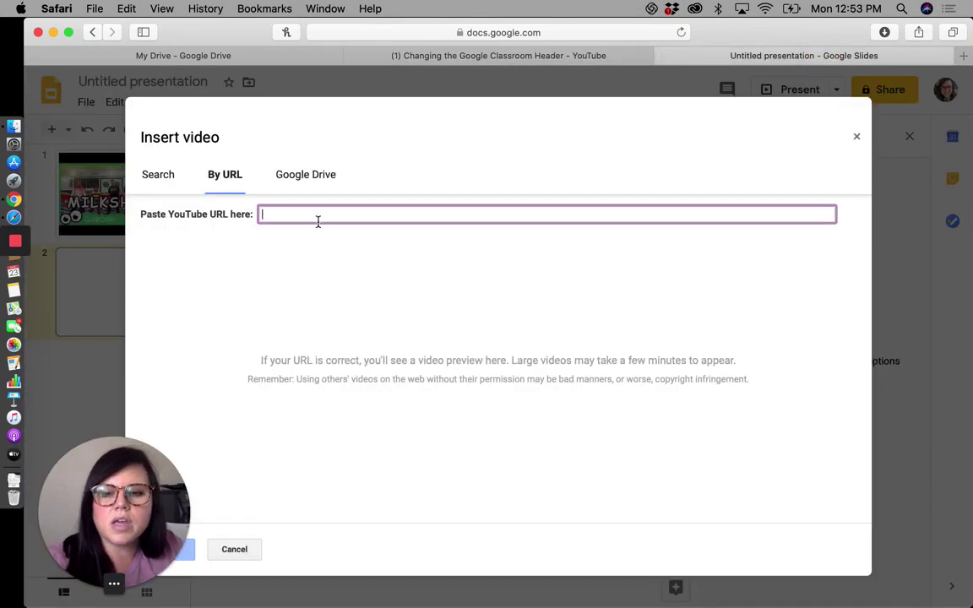
Paste the YouTube link, insert the video on slide 2, and enlarge it across the slide
key("super+v")
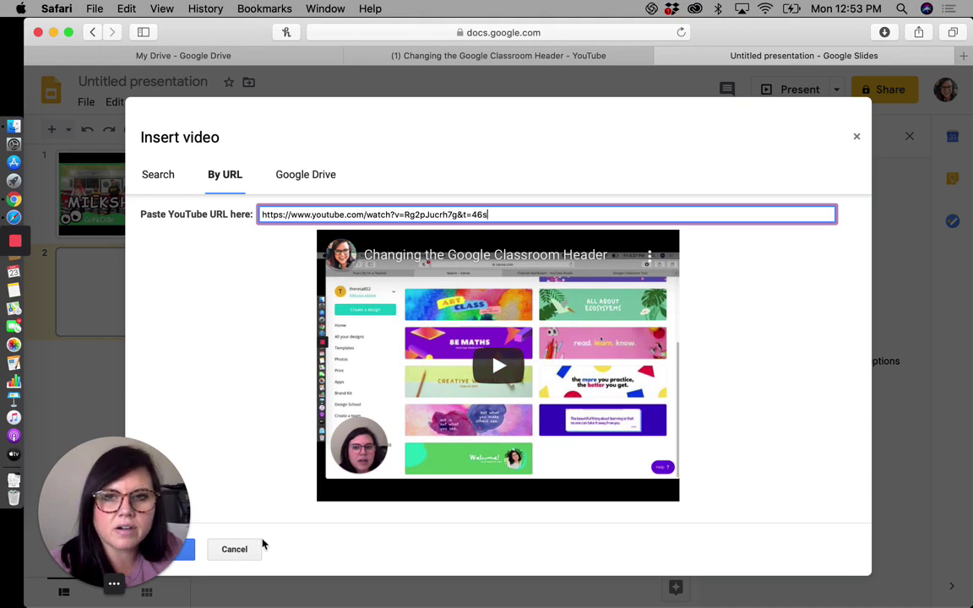
left_click(189, 558)
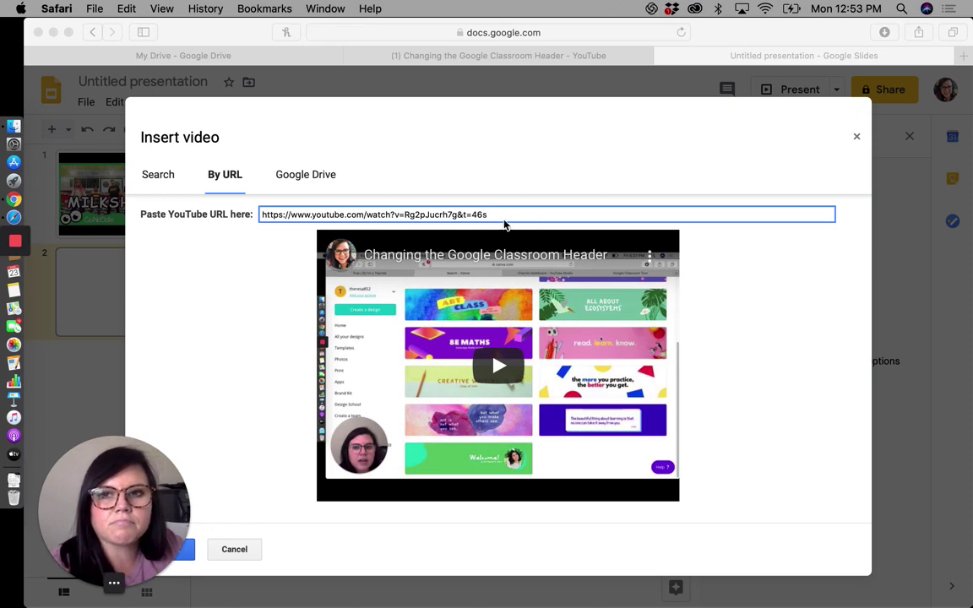
left_click(498, 217)
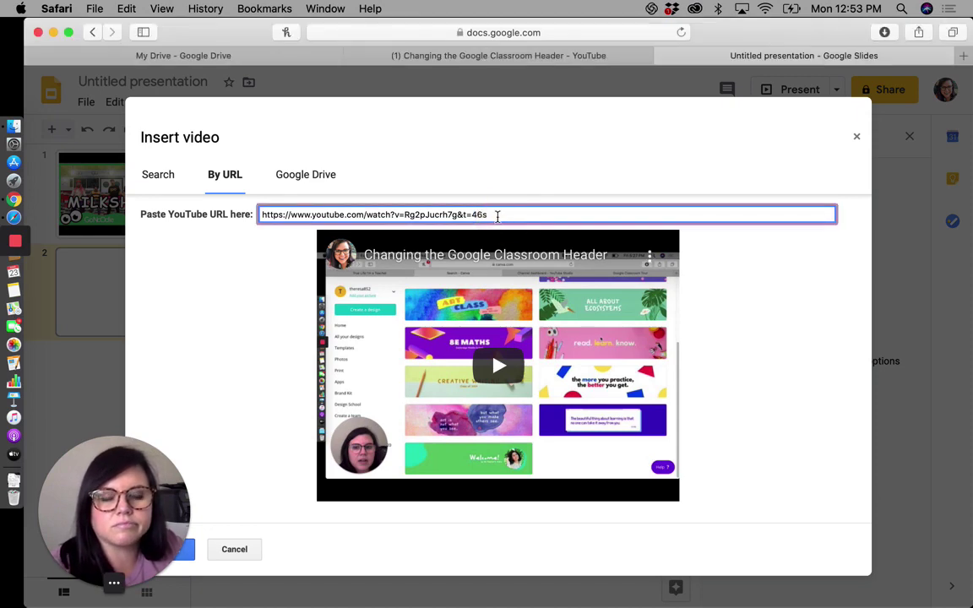
left_click(182, 549)
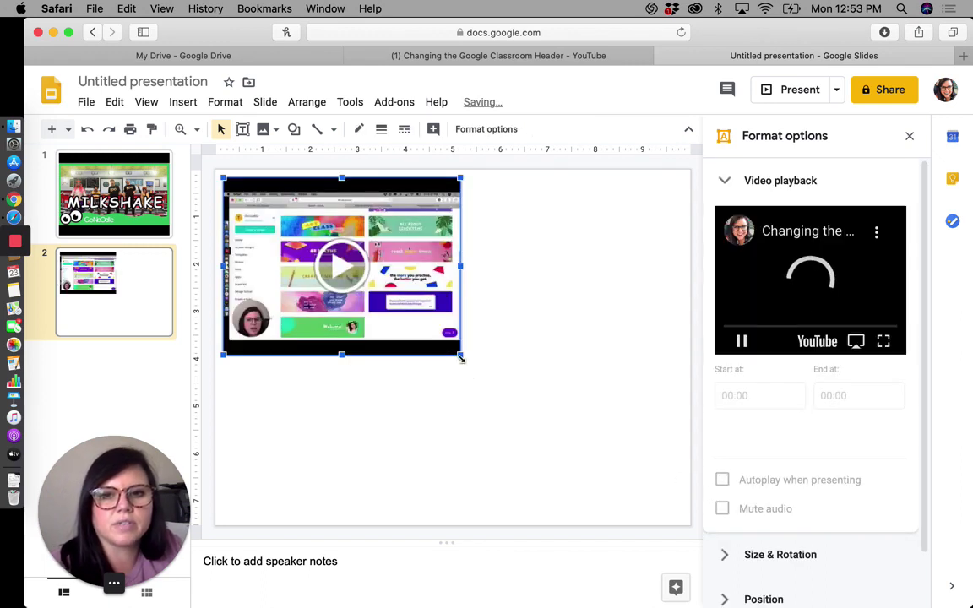
left_click_drag(461, 359, 689, 506)
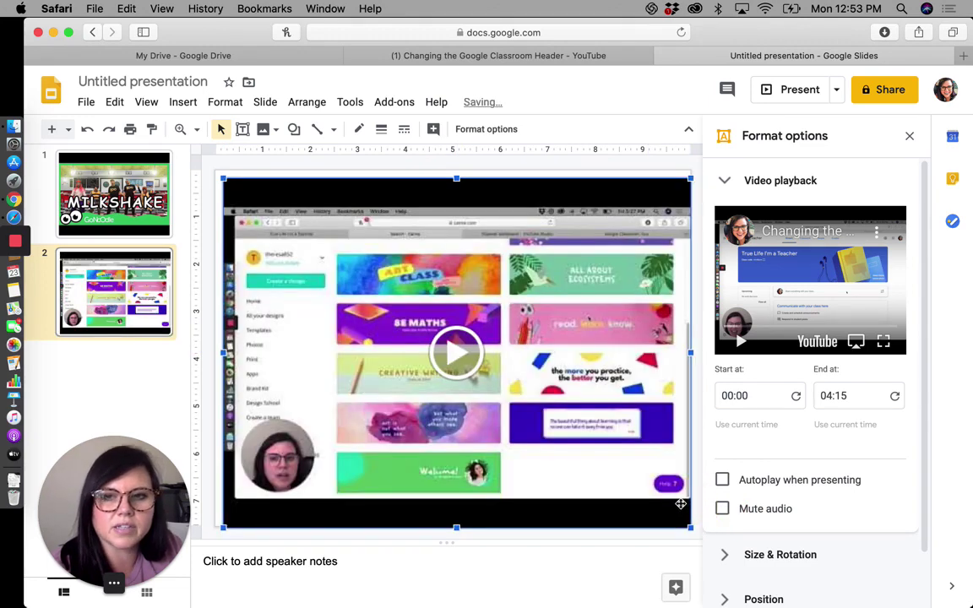
left_click(126, 260)
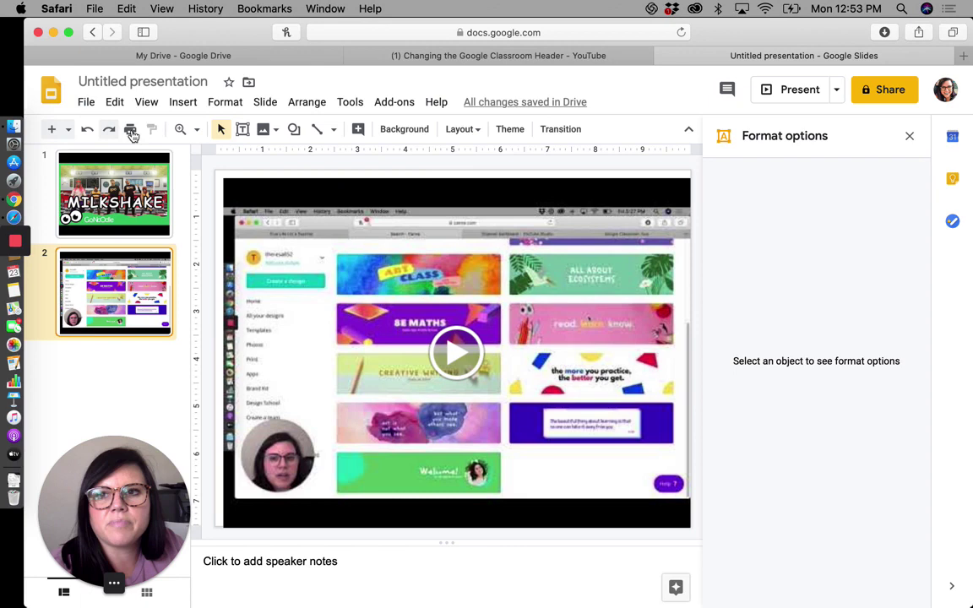
Add slide 3 and delete its title and body placeholders
left_click(52, 129)
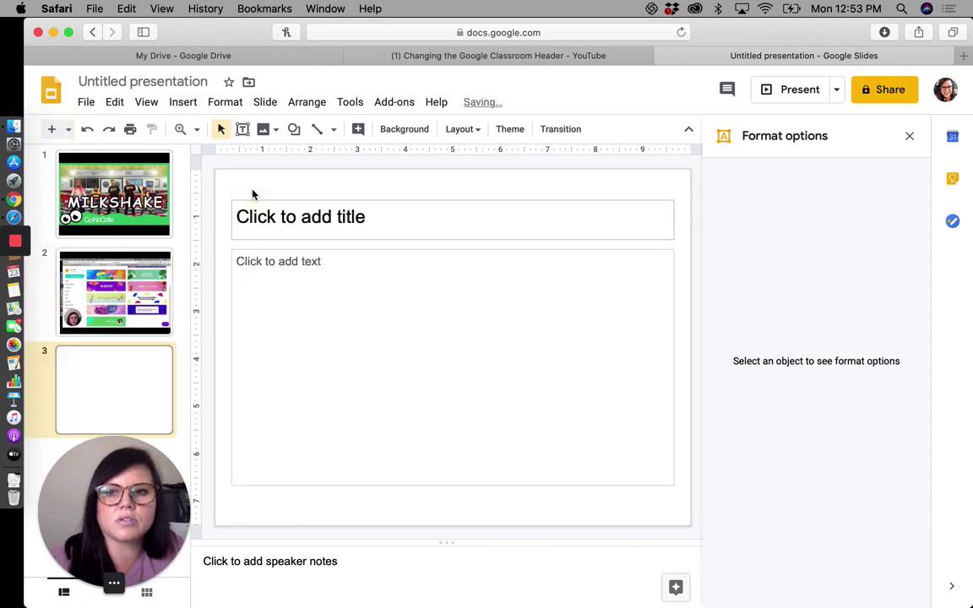
key("super+a")
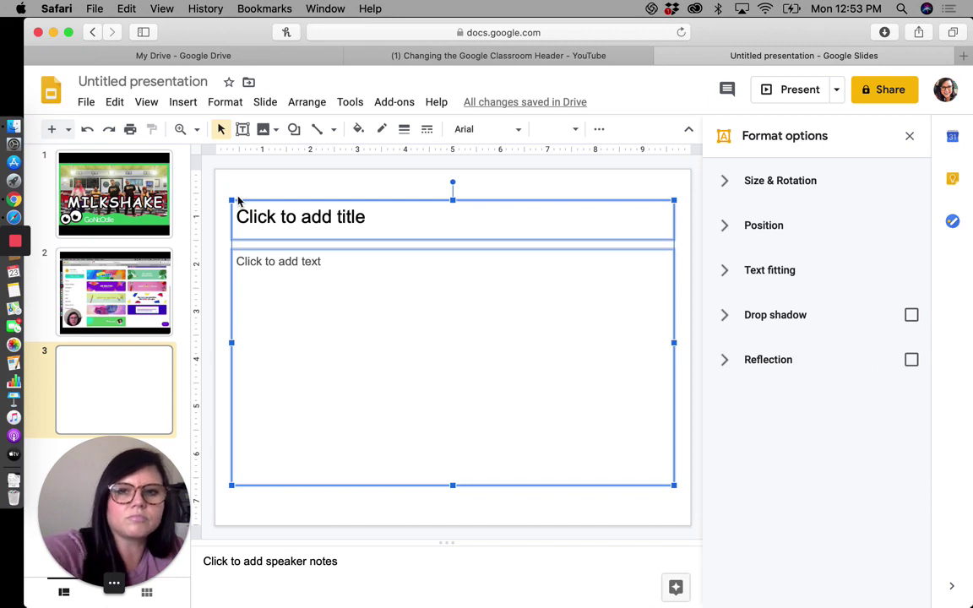
key("BackSpace")
Choose Insert > Video > Google Drive, then switch to the Google Drive tab
left_click(183, 102)
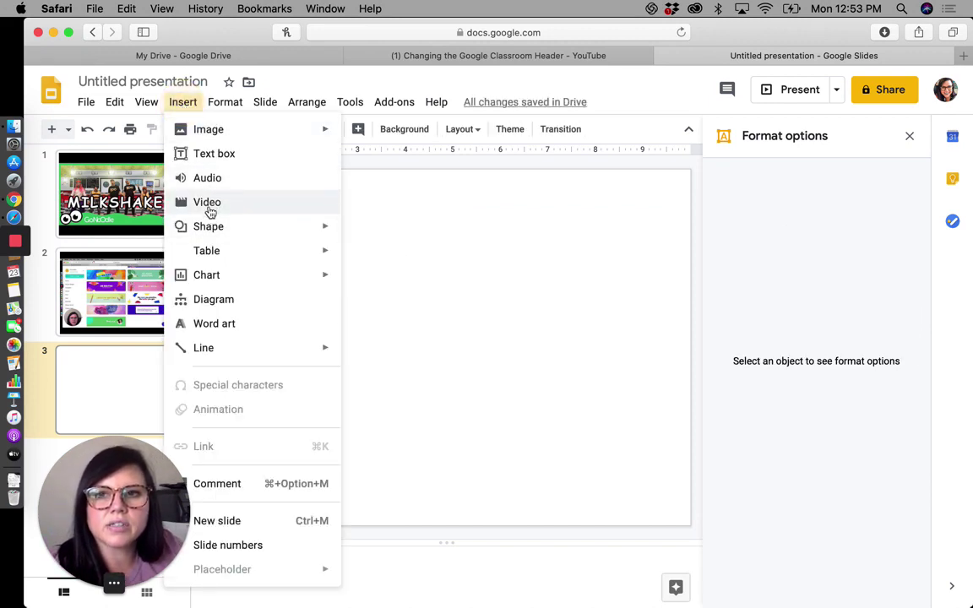
left_click(209, 204)
left_click(299, 179)
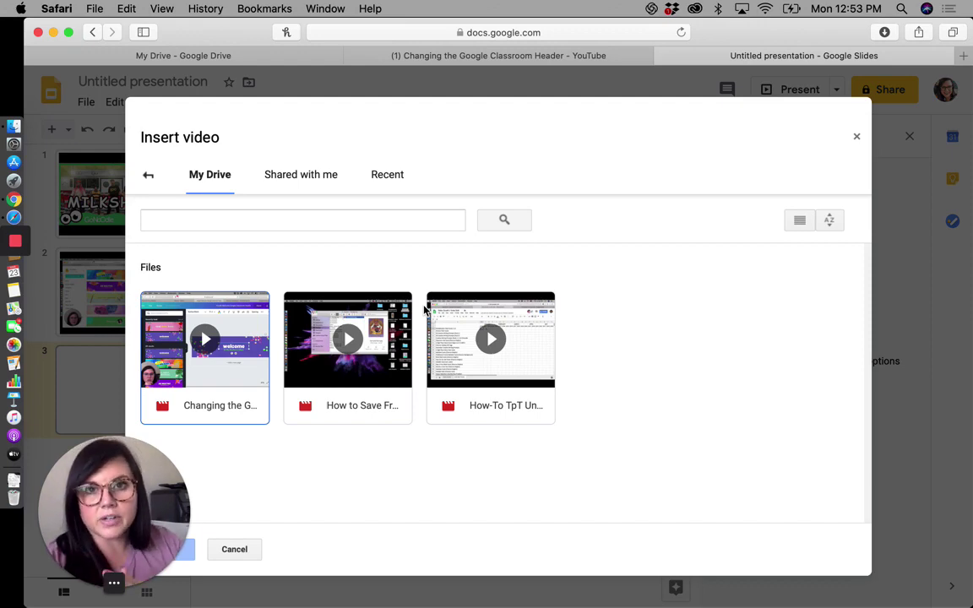
left_click(203, 55)
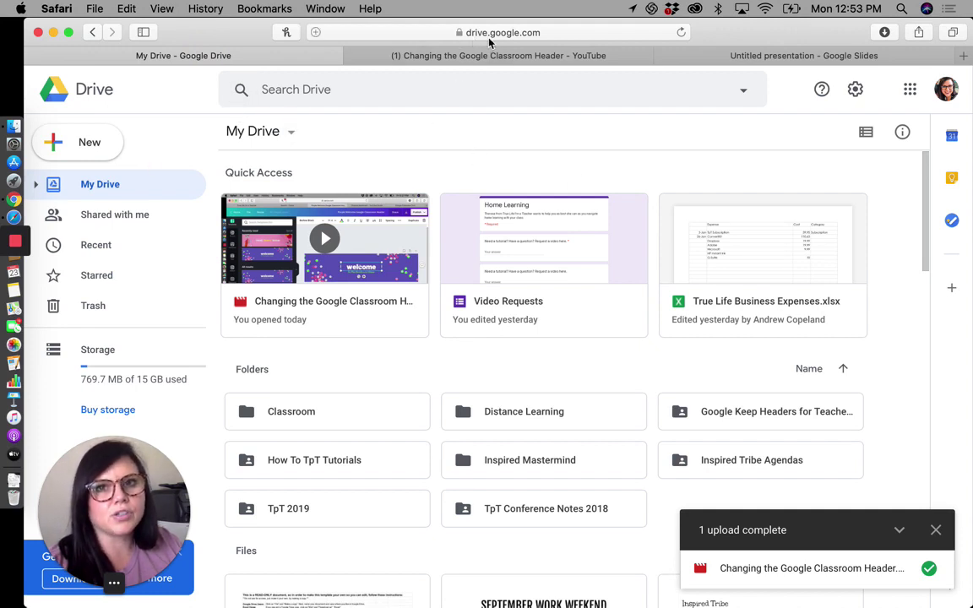
Upload 'Adjusting Stream and Notification Settings in Google Classroom' from Downloads to My Drive
left_click(76, 144)
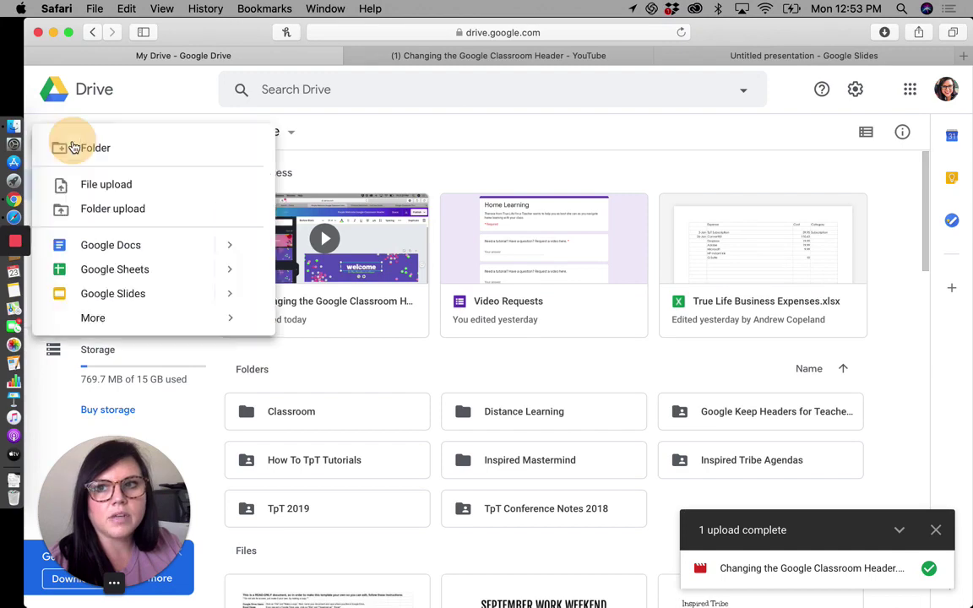
left_click(109, 185)
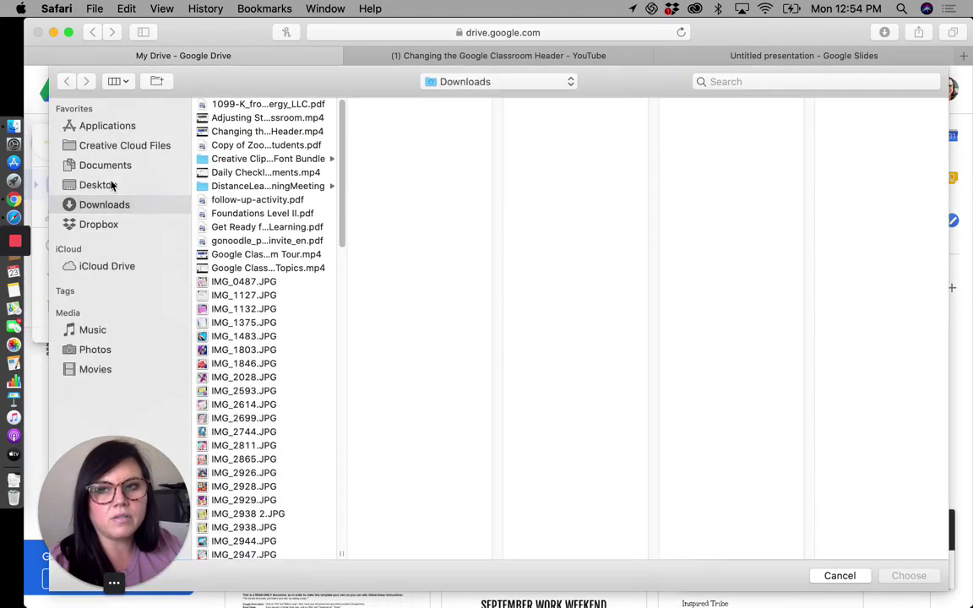
left_click(272, 132)
left_click(274, 118)
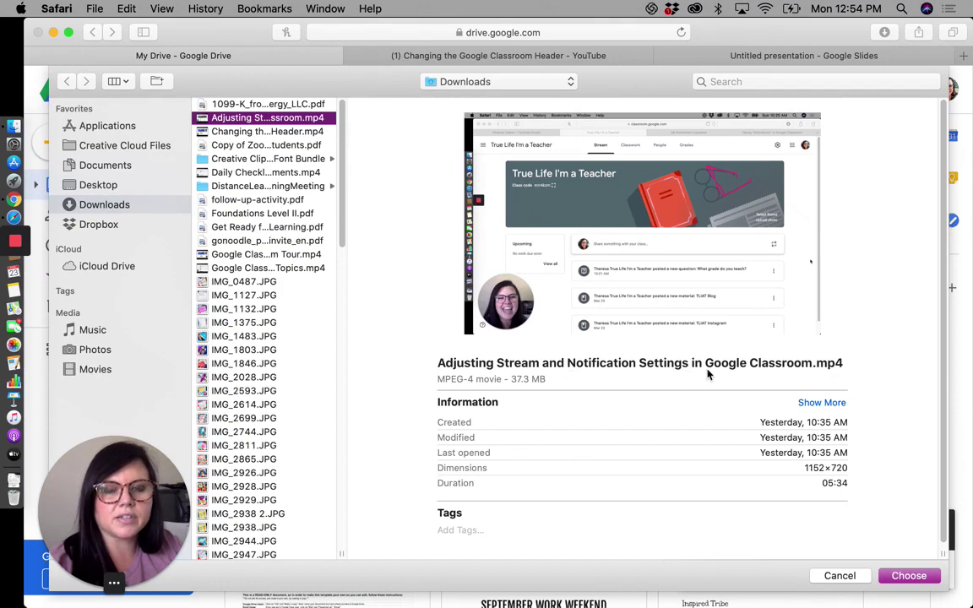
left_click(931, 579)
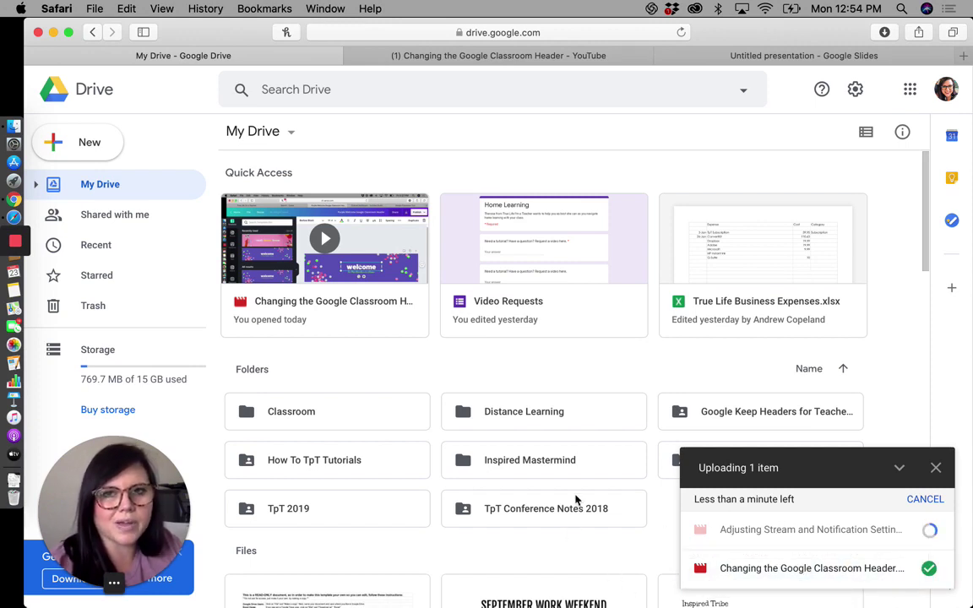
Back in Slides, insert the first My Drive video onto slide 3
left_click(459, 57)
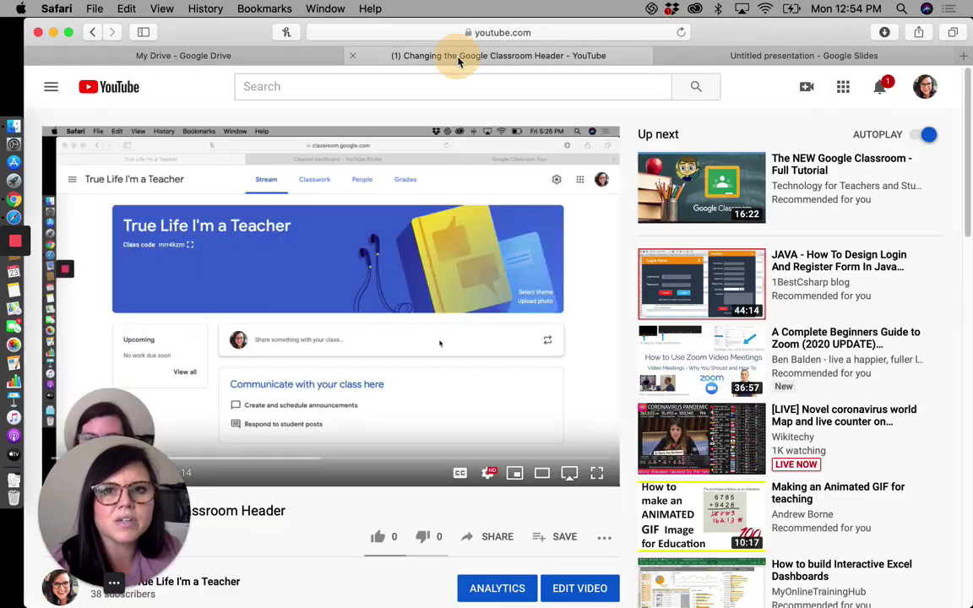
left_click(741, 57)
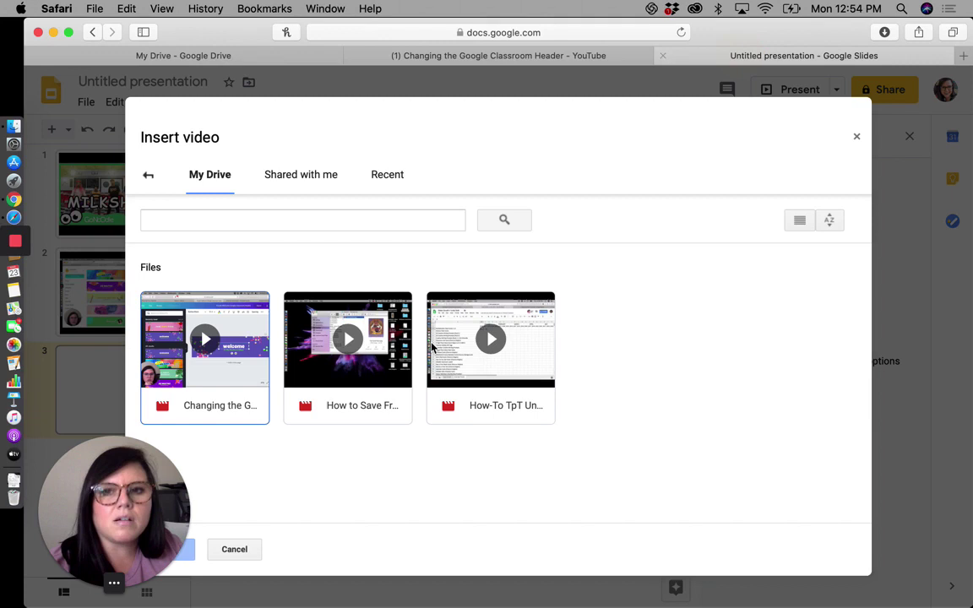
left_click(217, 382)
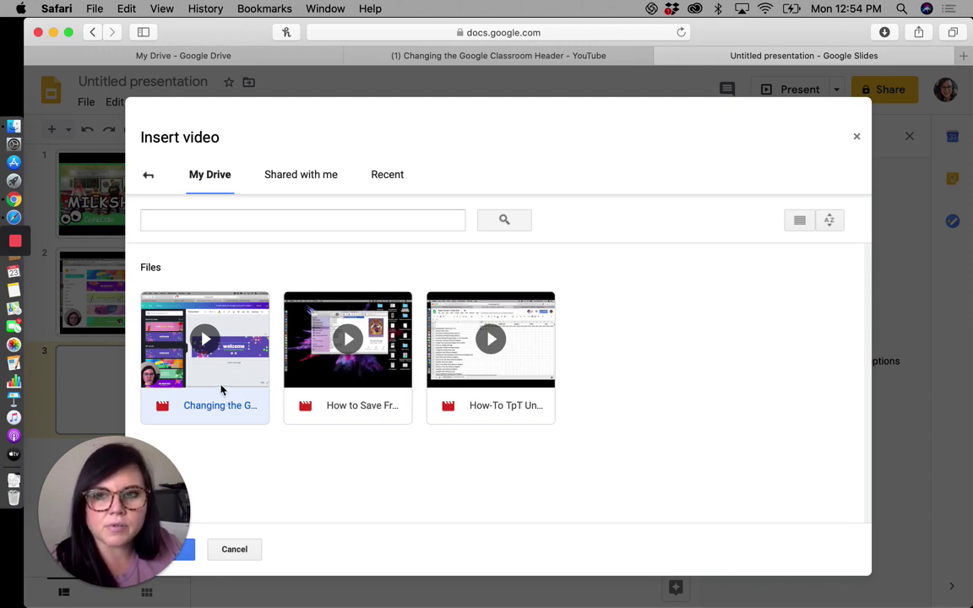
left_click(308, 385)
left_click(226, 383)
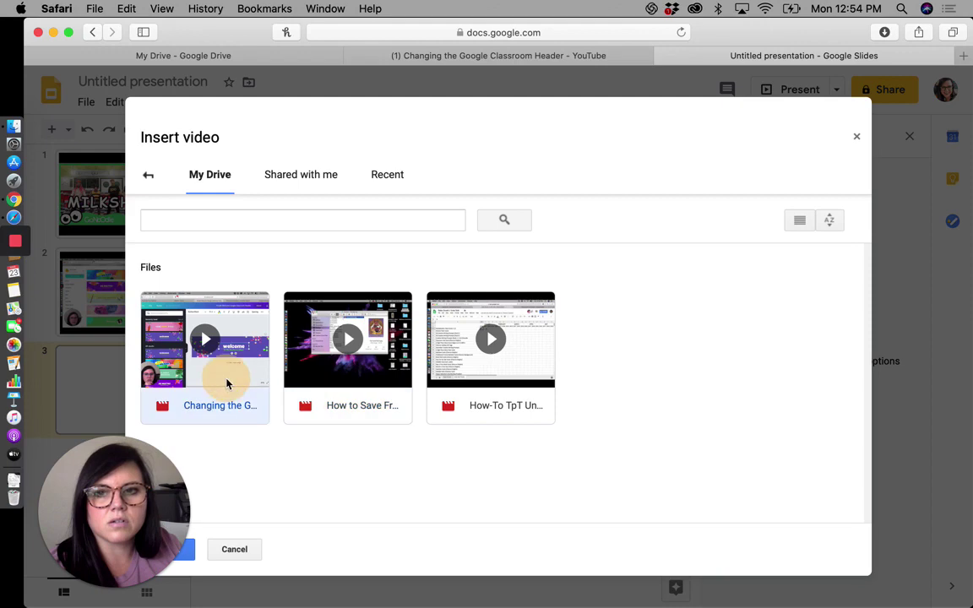
left_click(187, 557)
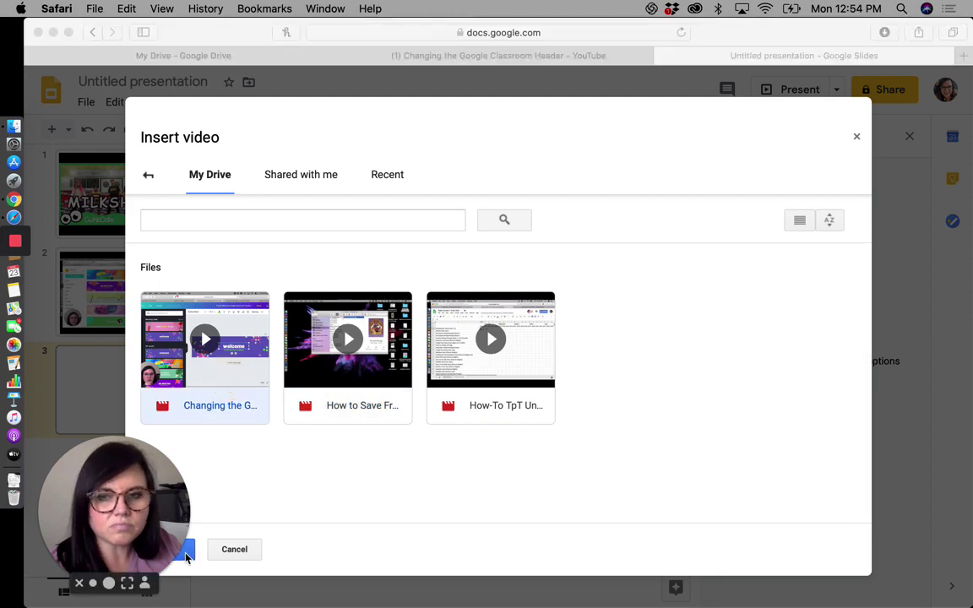
left_click(238, 362)
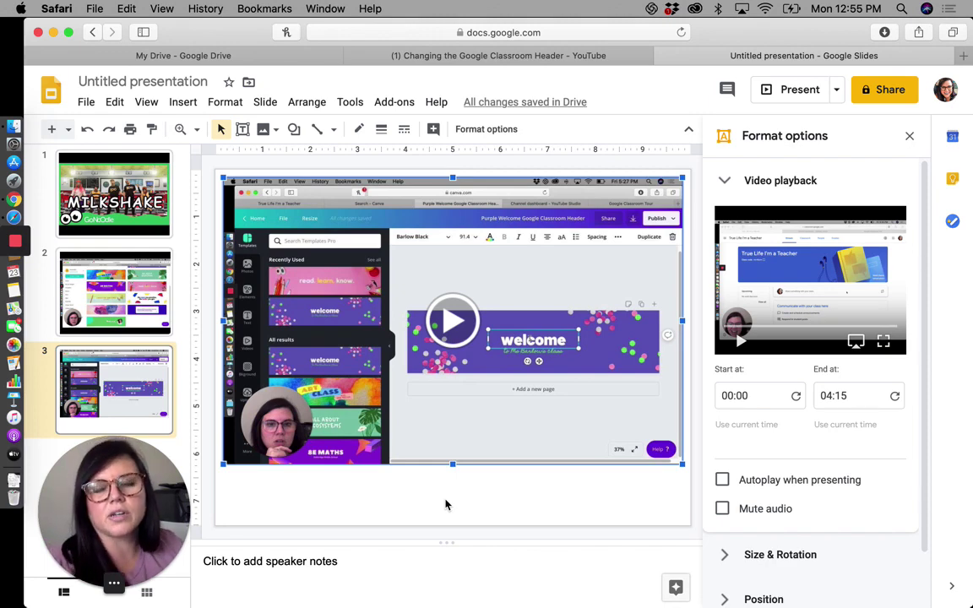
Present from slide 1, play the Milkshake video, then advance to slide 2
left_click(133, 220)
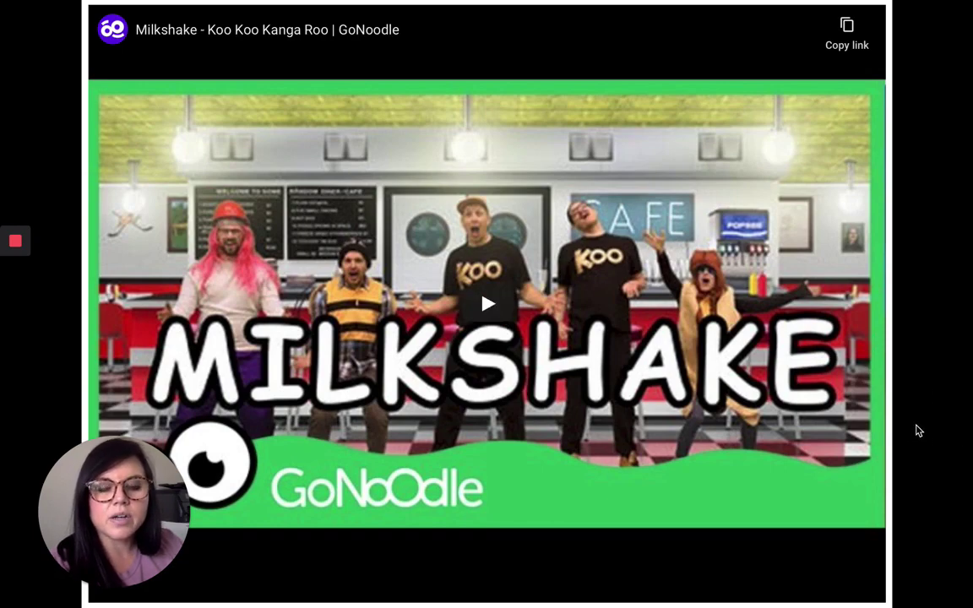
key("Right")
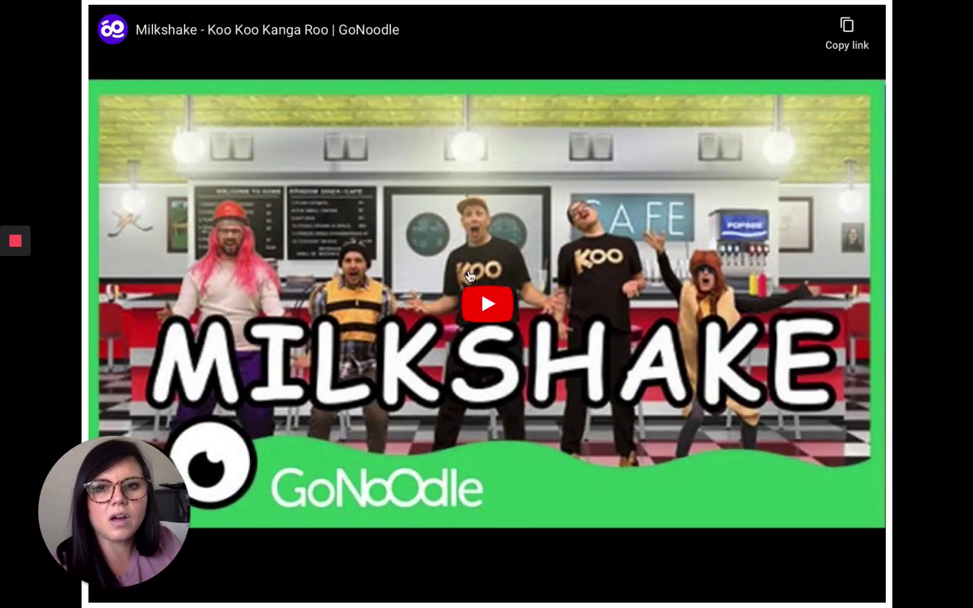
left_click(503, 312)
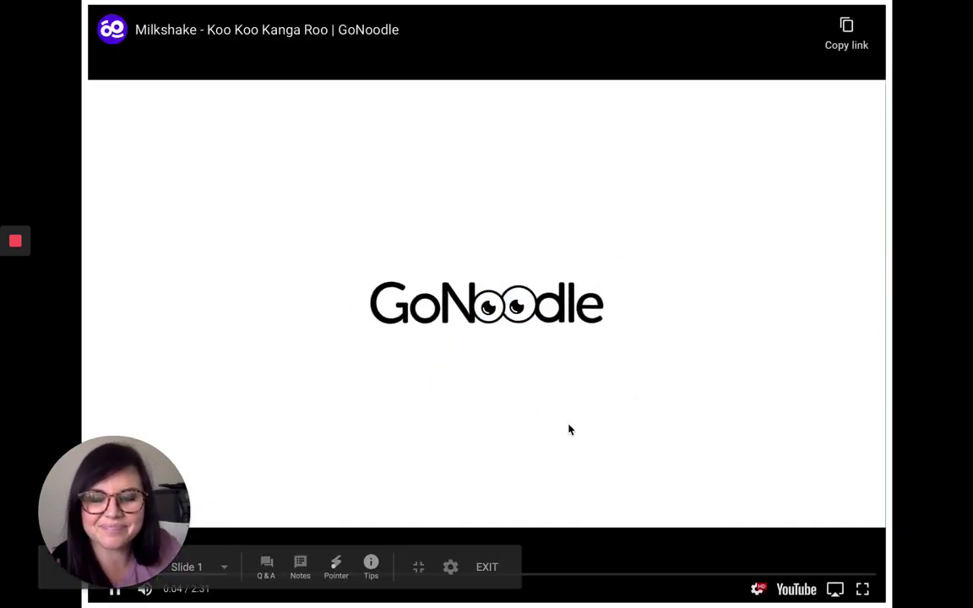
key("Right")
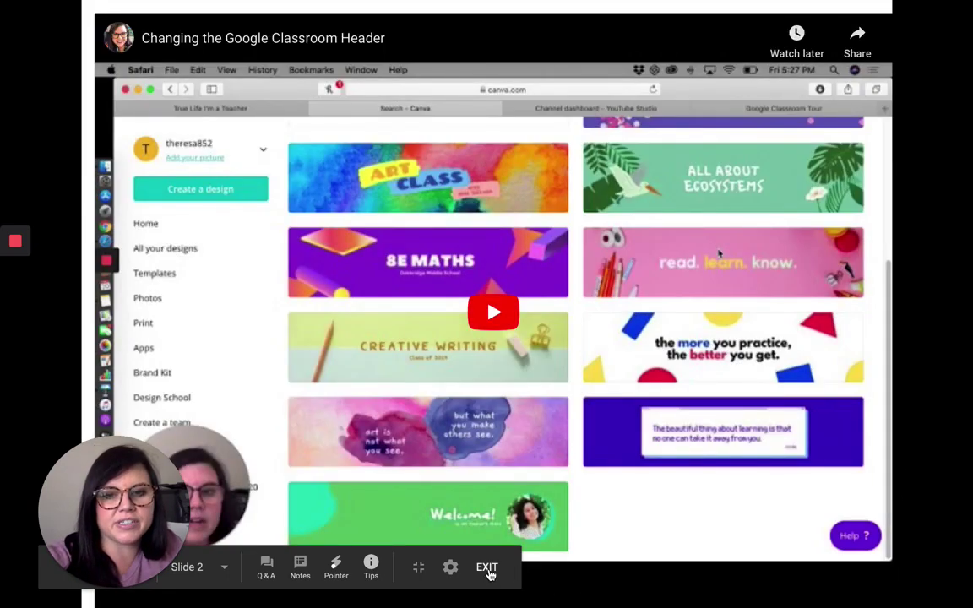
Exit the slideshow with the presenter toolbar's EXIT button
left_click(488, 569)
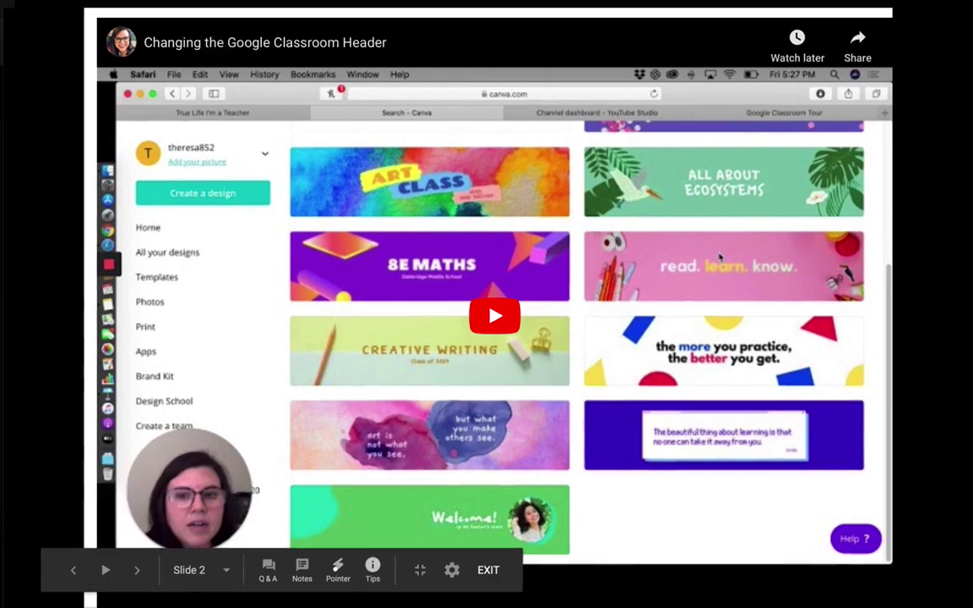